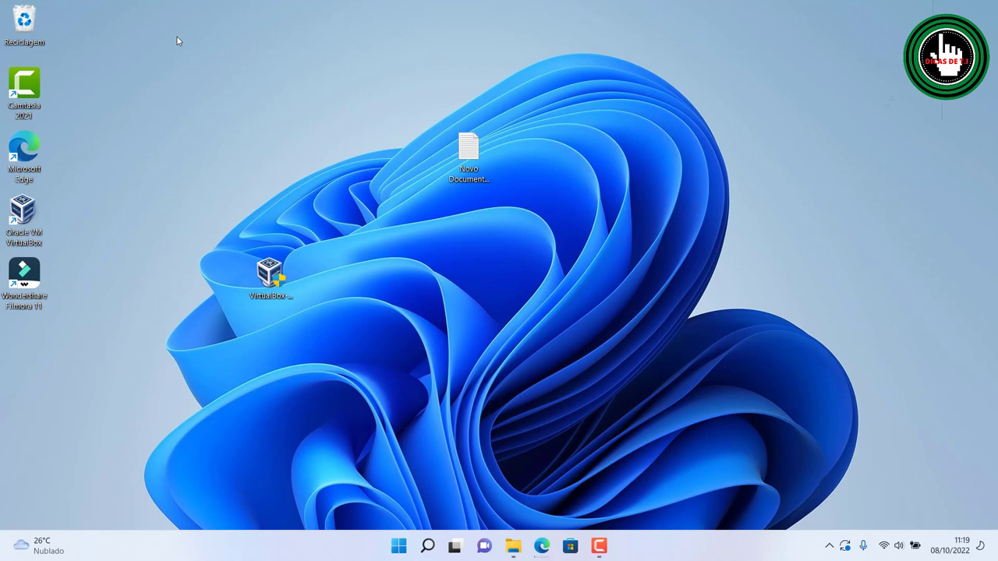
# Switch to Microsoft Edge, search Google for "Download utorrent" and open the official utorrent.com downloads page for Windows.
pyautogui.click(541, 545)
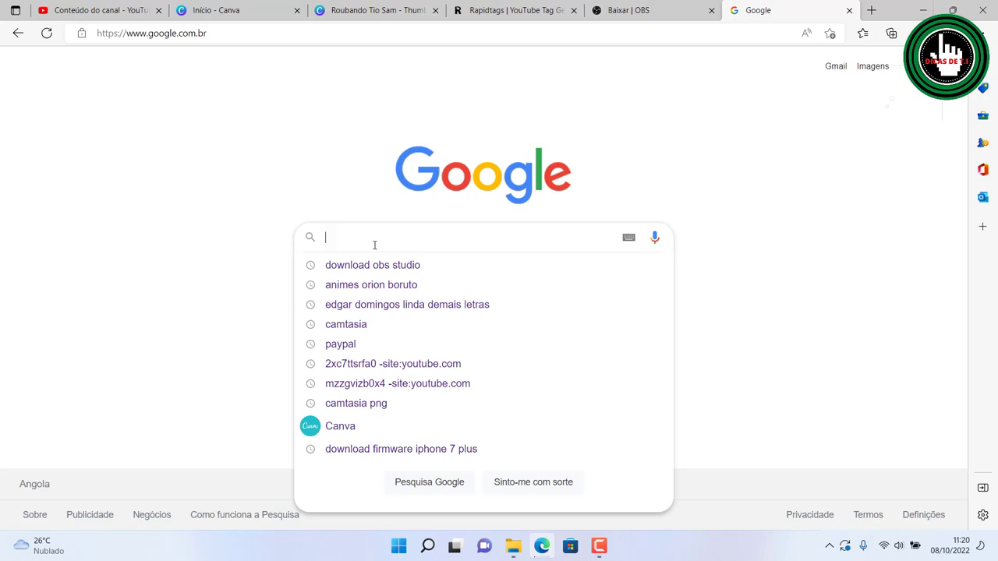
pyautogui.write('Do')
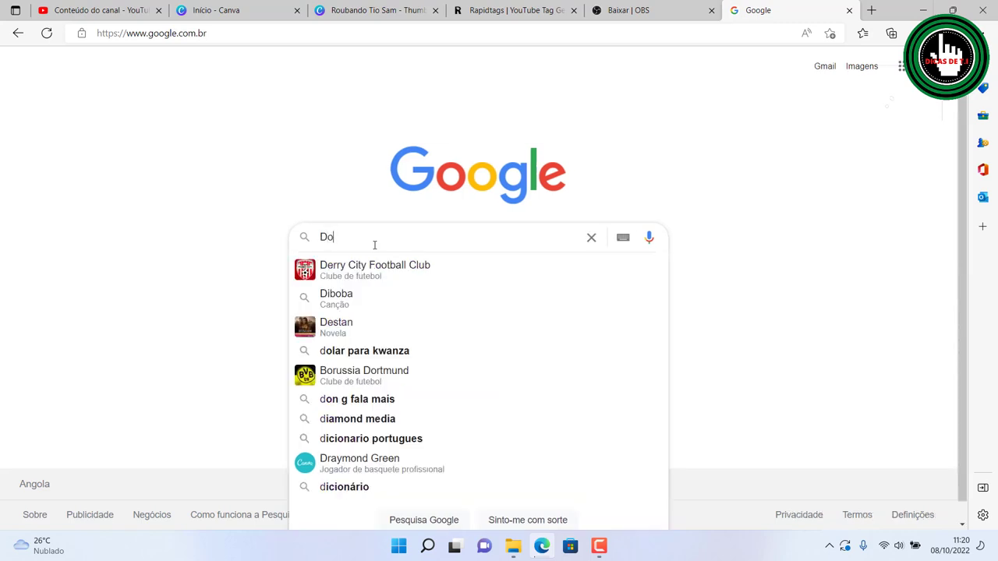
pyautogui.write('wnlo')
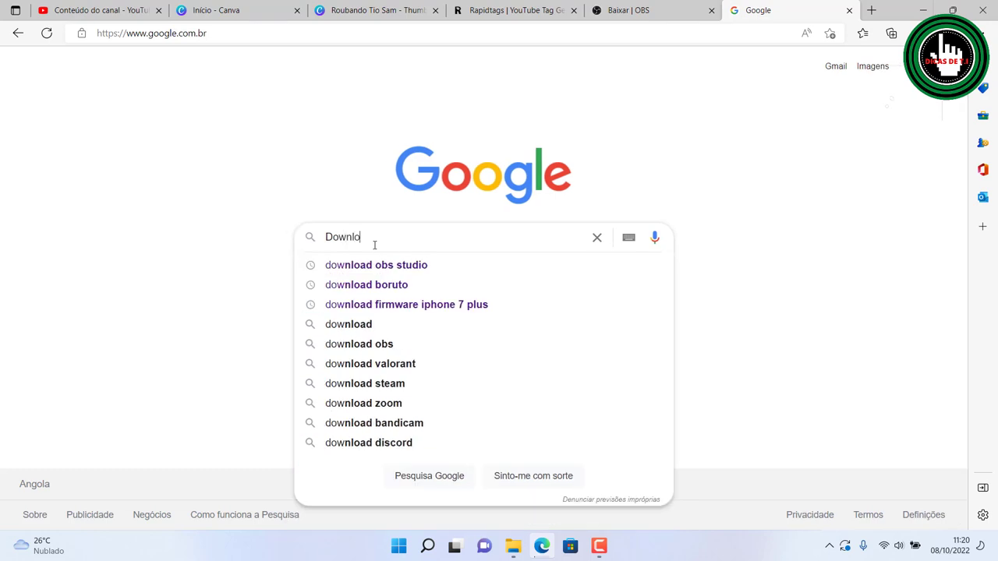
pyautogui.write('ad uto')
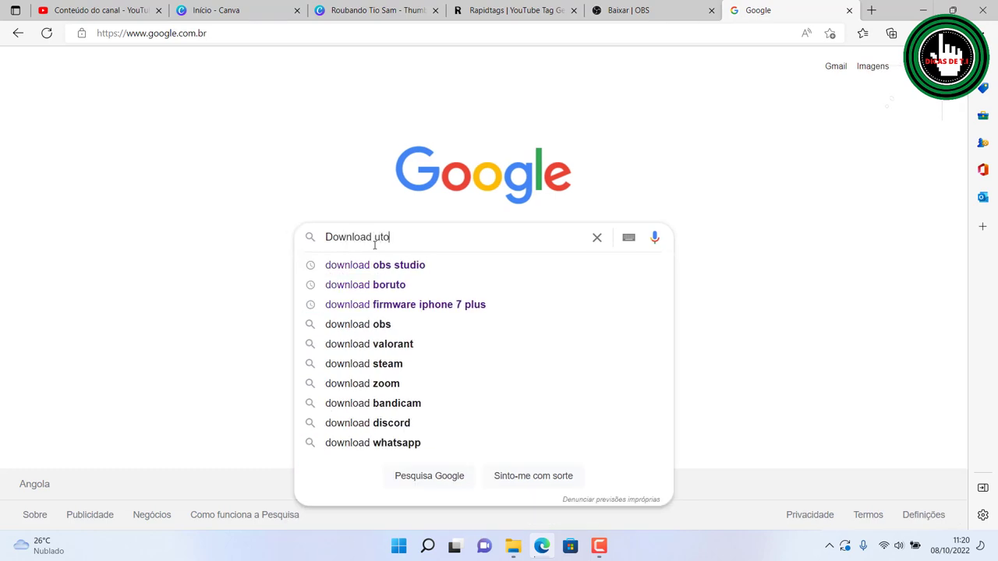
pyautogui.write('rre')
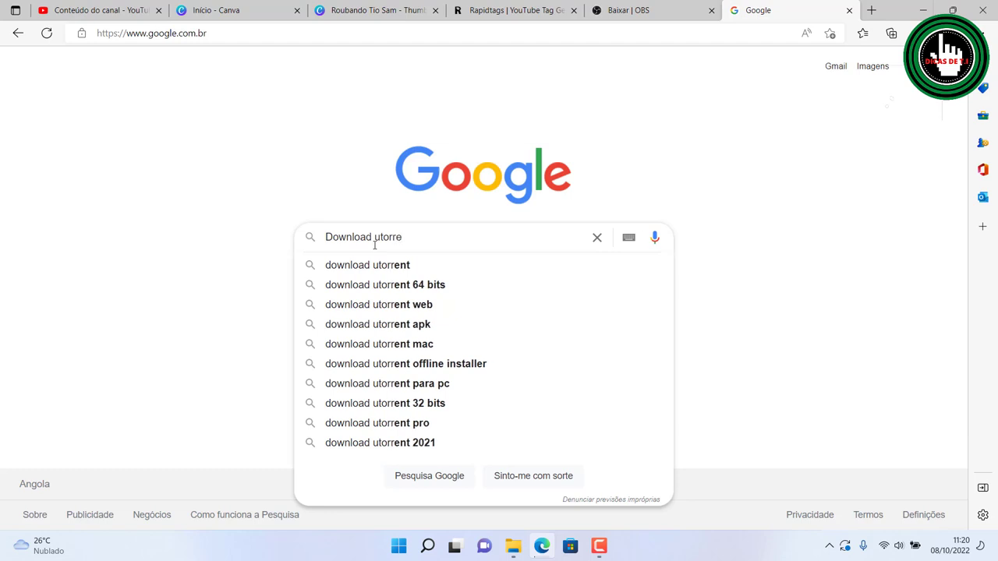
pyautogui.write('nt')
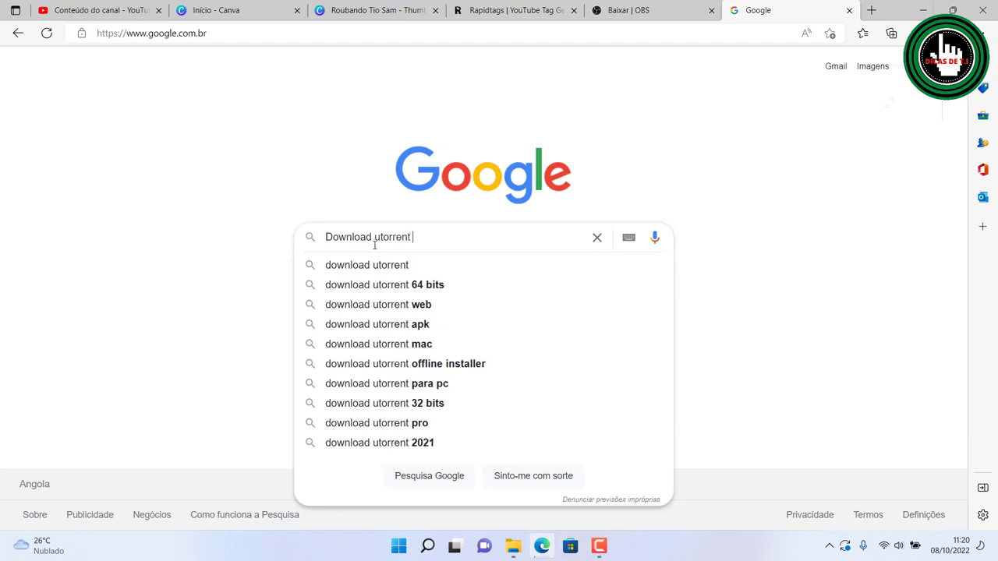
pyautogui.press('Return')
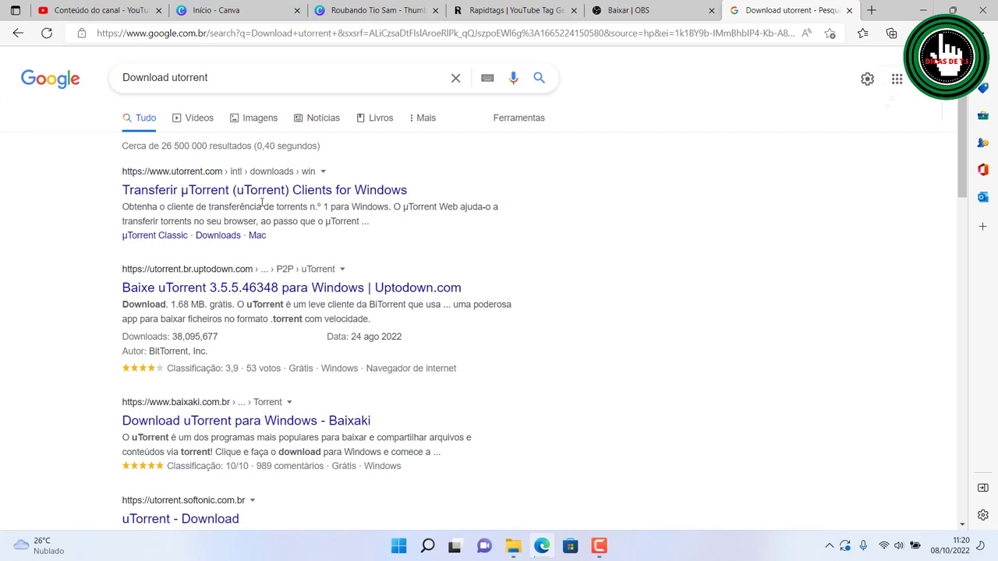
pyautogui.click(184, 191)
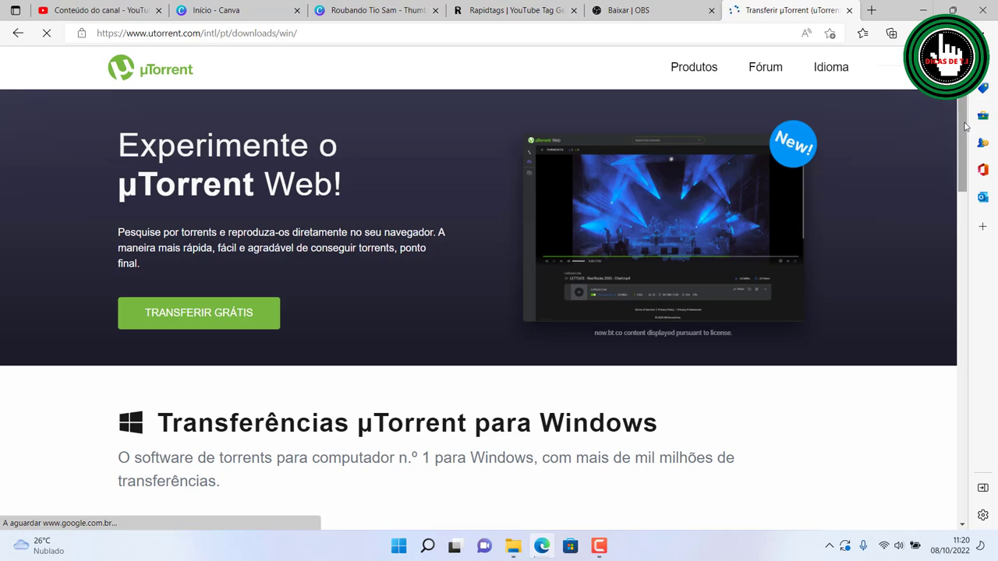
# Download the free µTorrent Classic (Stable 3.5.5 Build 45952) for Windows and dismiss the NordVPN advert.
pyautogui.scroll(-3, 948, 176)
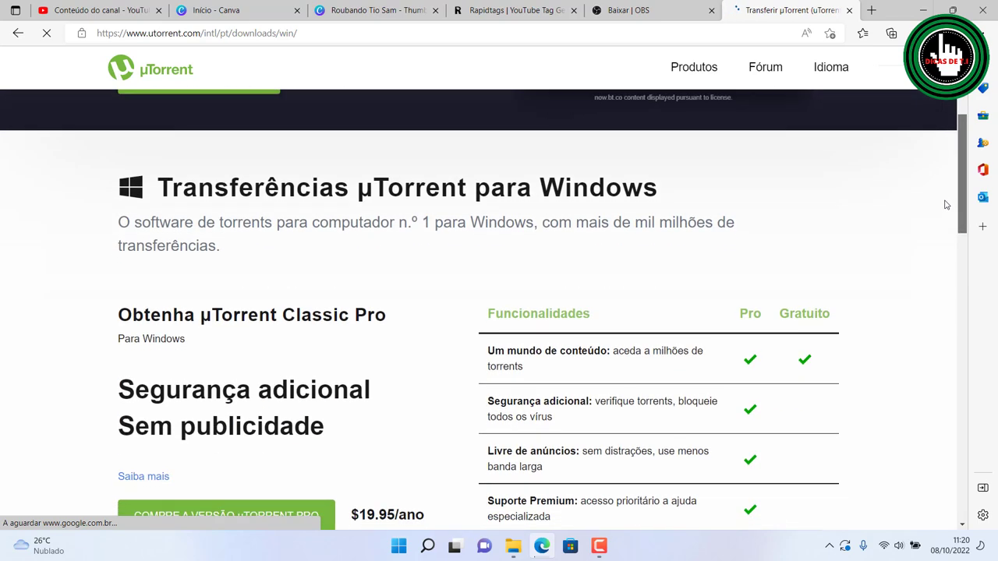
pyautogui.scroll(-6, 946, 205)
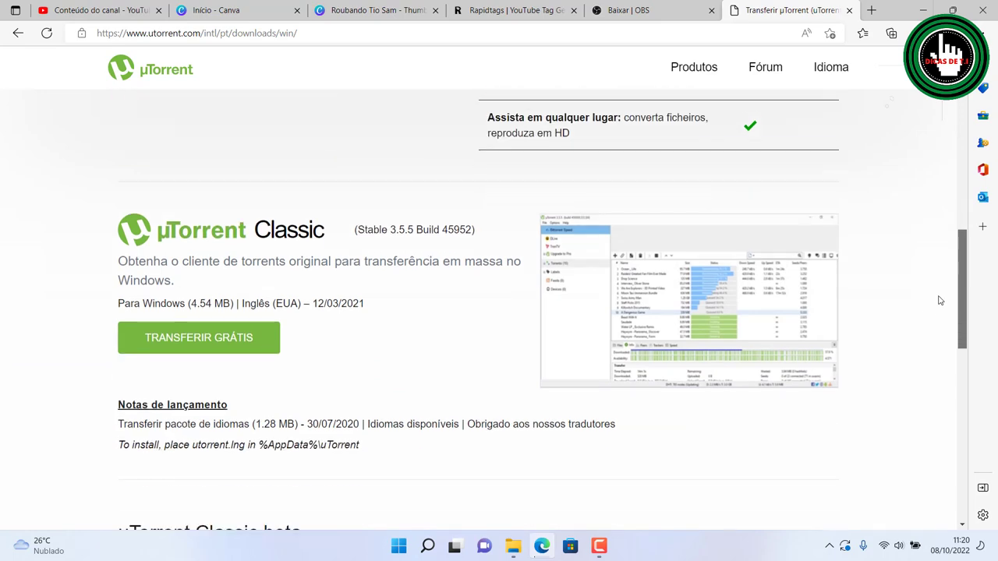
pyautogui.scroll(-1, 940, 300)
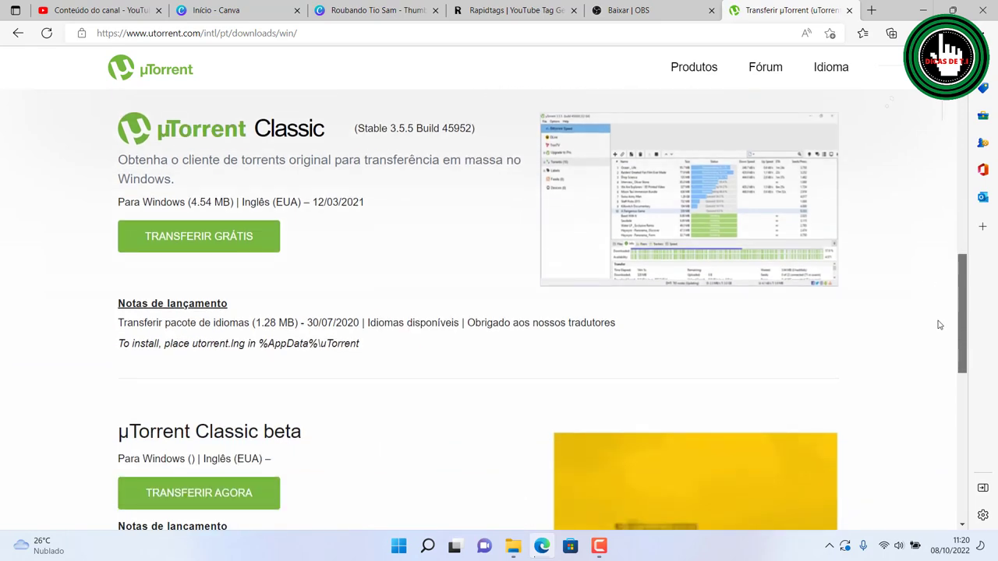
pyautogui.scroll(-5, 940, 325)
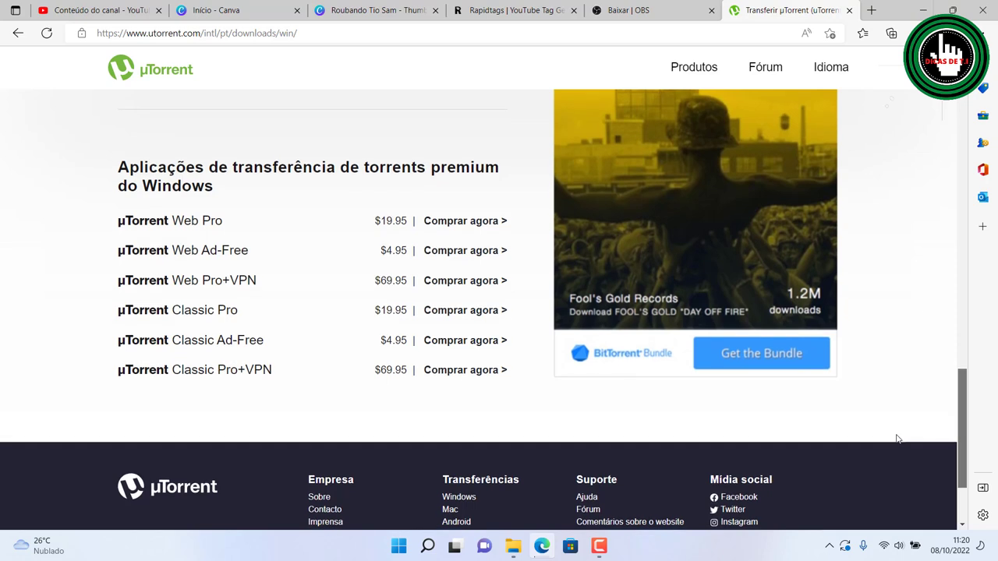
pyautogui.scroll(-1, 897, 442)
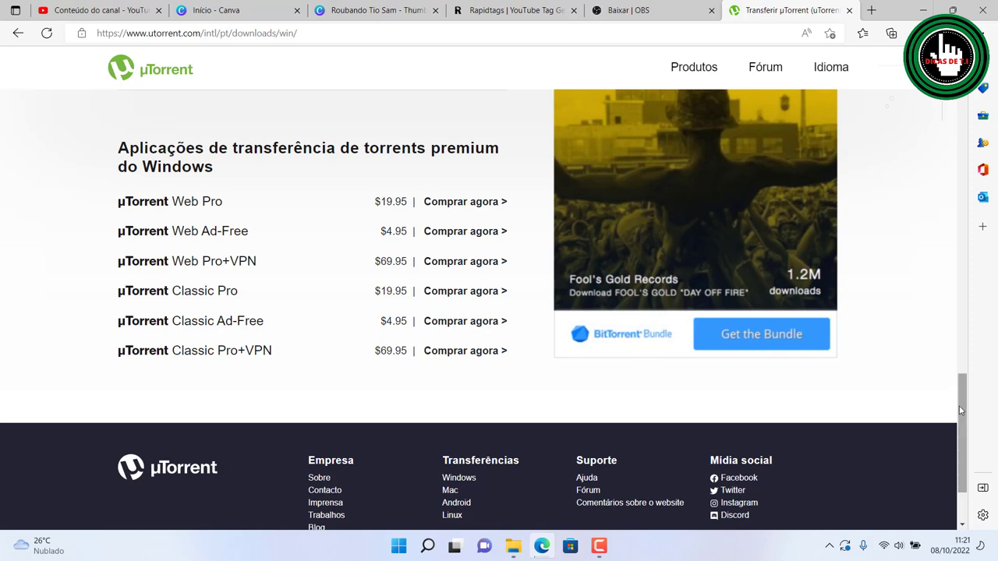
pyautogui.moveTo(962, 410); pyautogui.dragTo(986, 332)
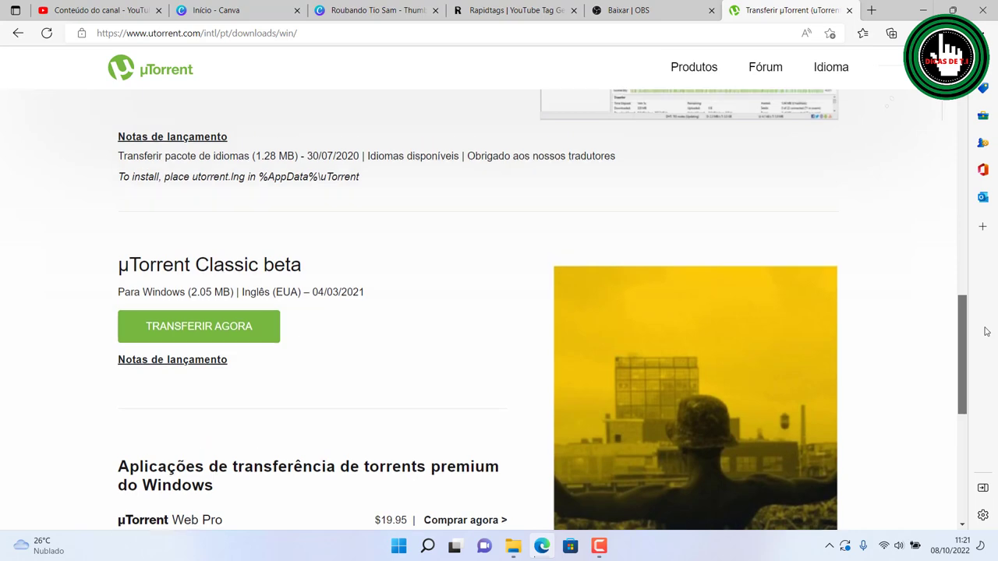
pyautogui.moveTo(986, 332); pyautogui.dragTo(997, 56)
pyautogui.scroll(-6, 948, 220)
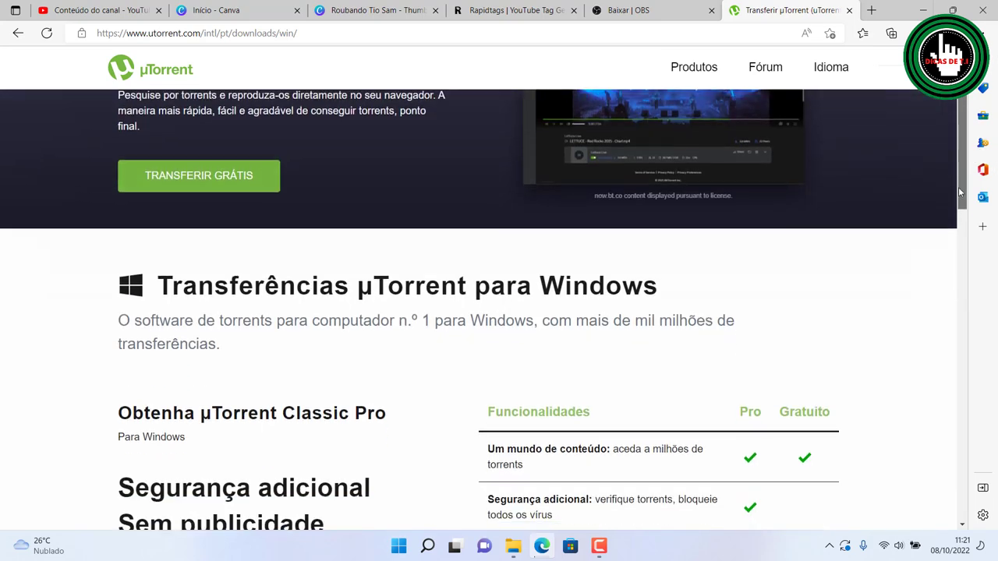
pyautogui.scroll(-2, 948, 220)
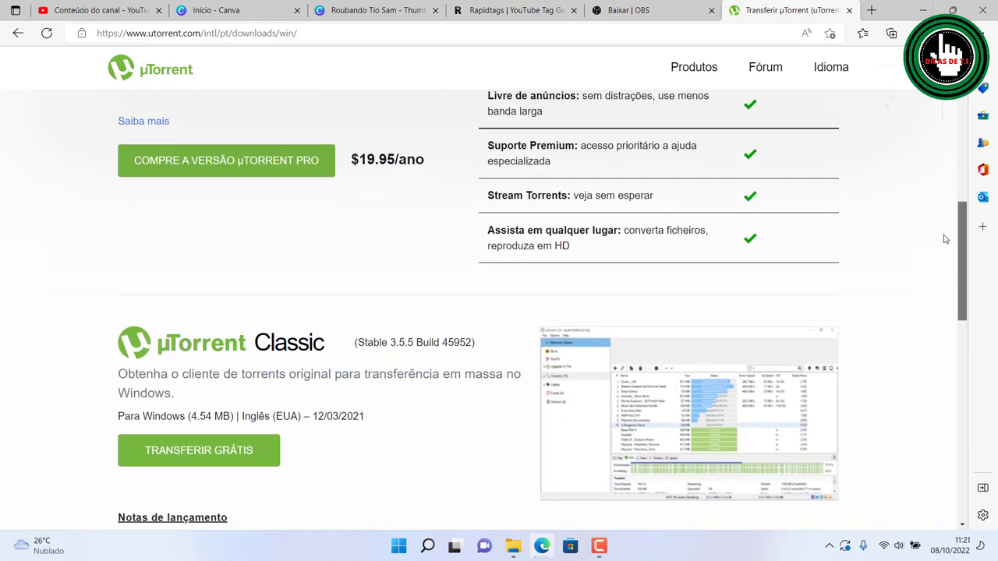
pyautogui.click(203, 449)
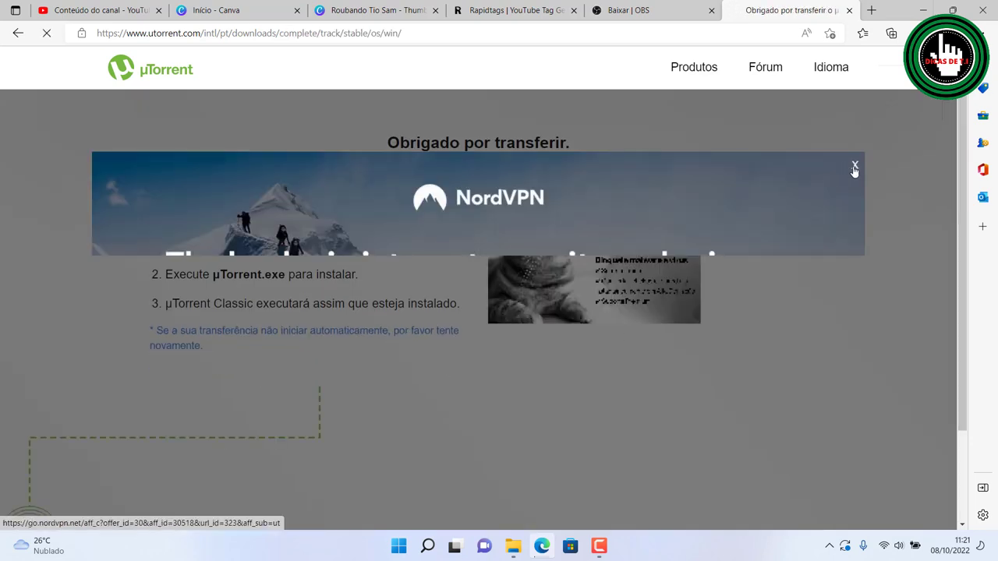
pyautogui.click(854, 166)
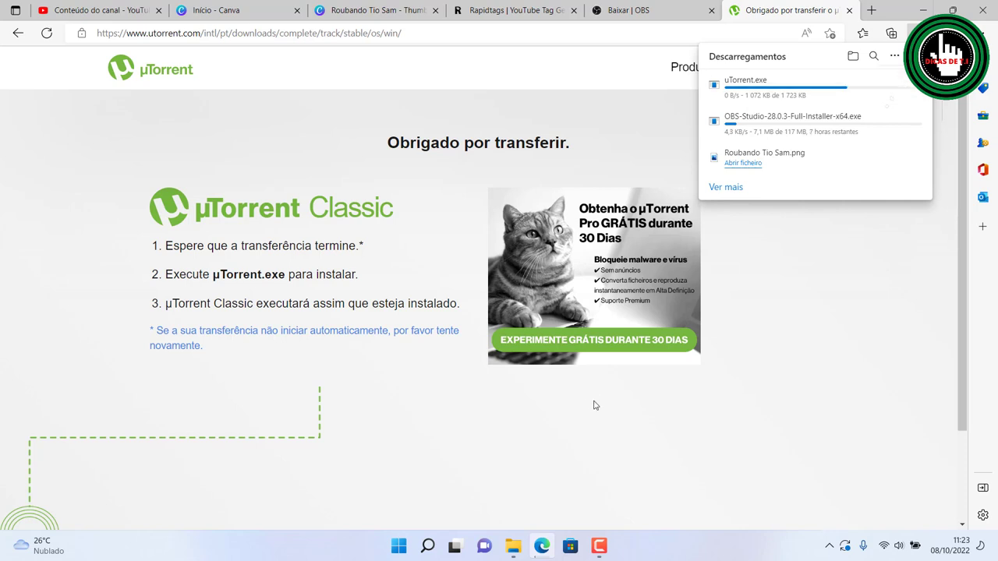
# Launch the downloaded uTorrent.exe from the browser's downloads and return to the desktop.
pyautogui.click(599, 553)
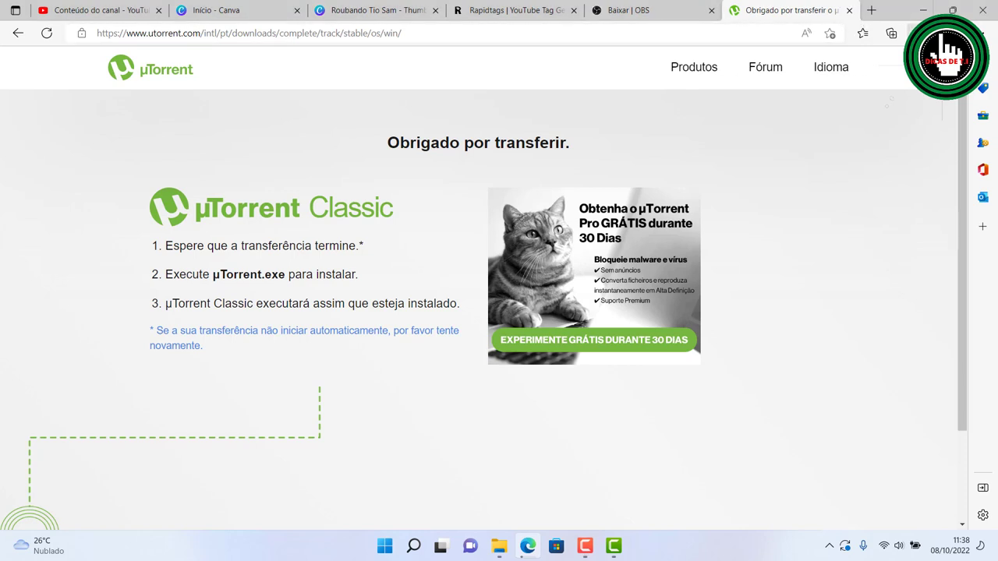
pyautogui.click(914, 31)
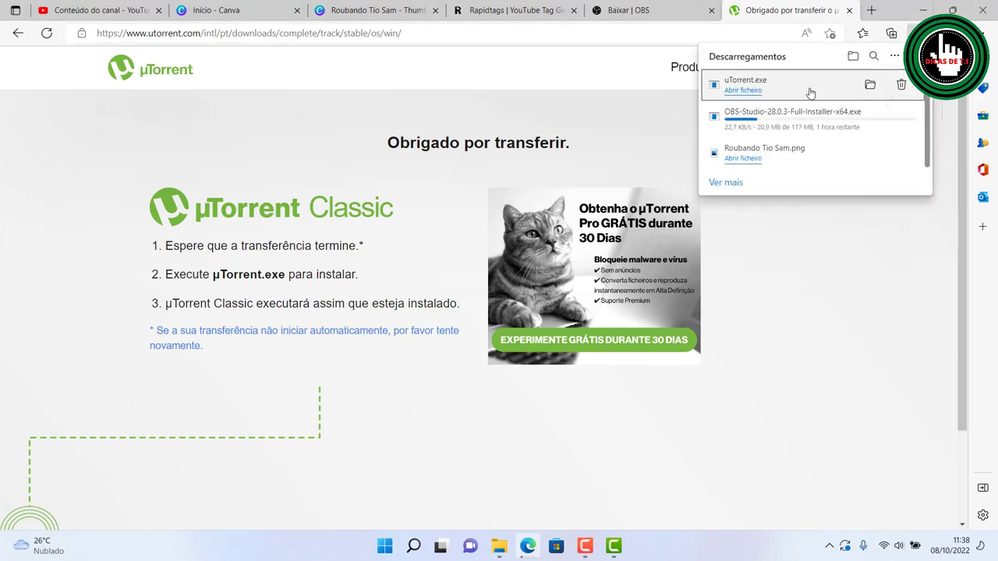
pyautogui.click(920, 9)
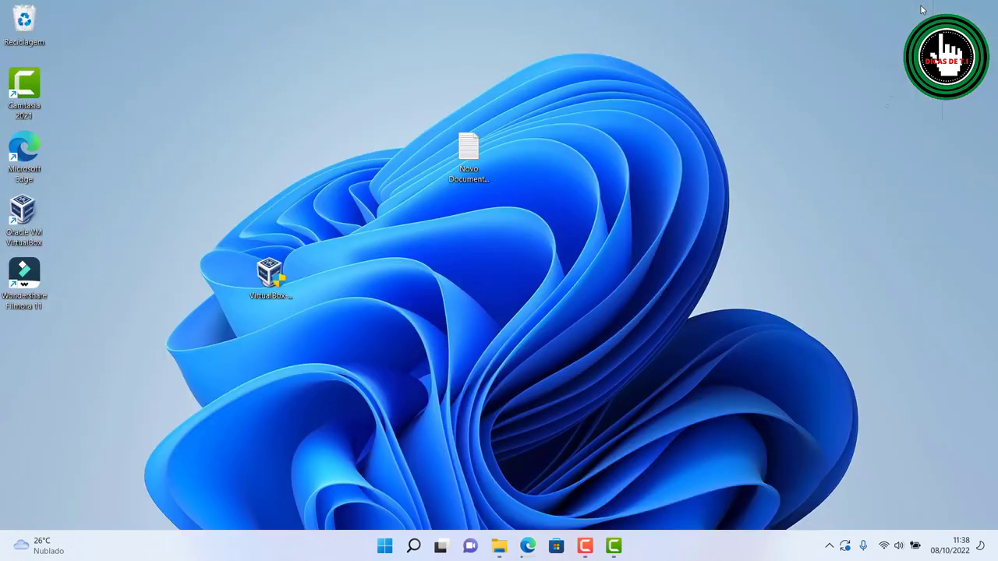
pyautogui.rightClick(638, 113)
pyautogui.click(658, 170)
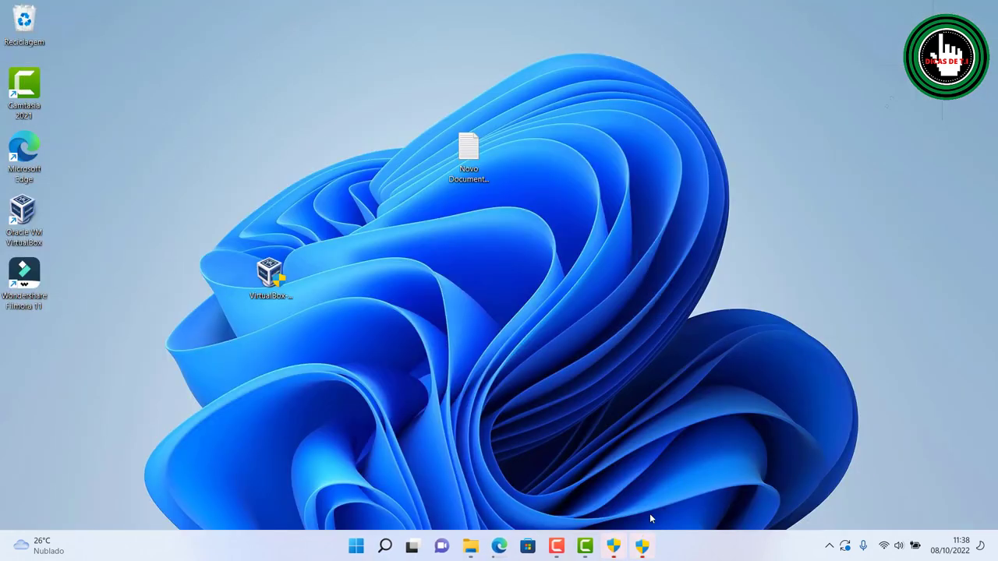
# Close the duplicate µTorrent Classic installer window and bring the µTorrent Install Wizard to the front.
pyautogui.moveTo(642, 546)
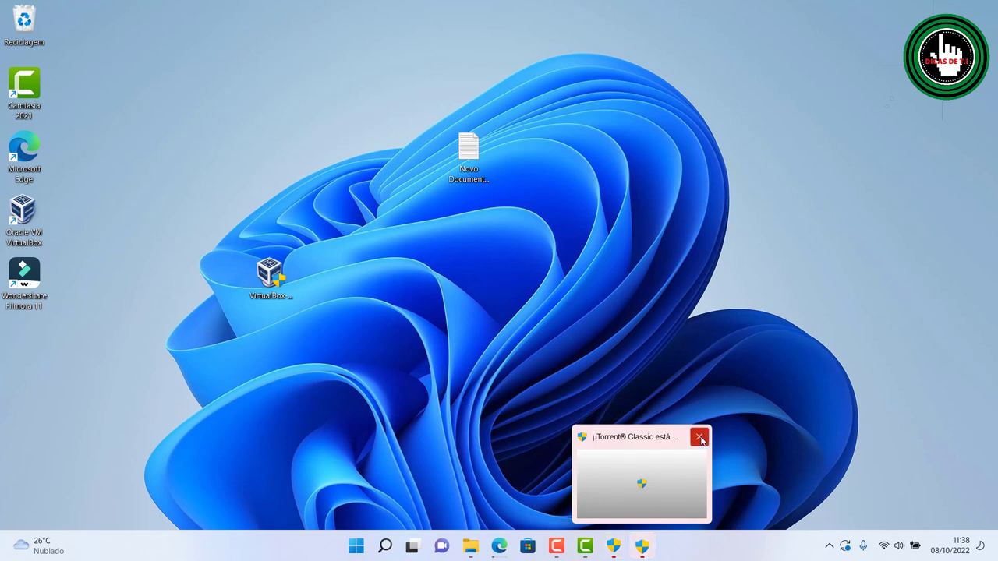
pyautogui.click(699, 436)
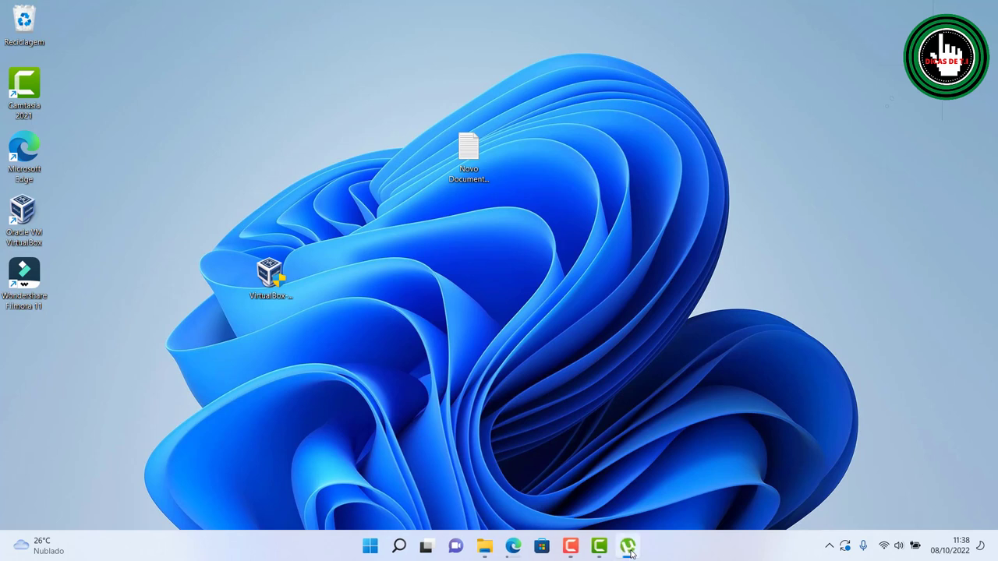
pyautogui.moveTo(626, 540)
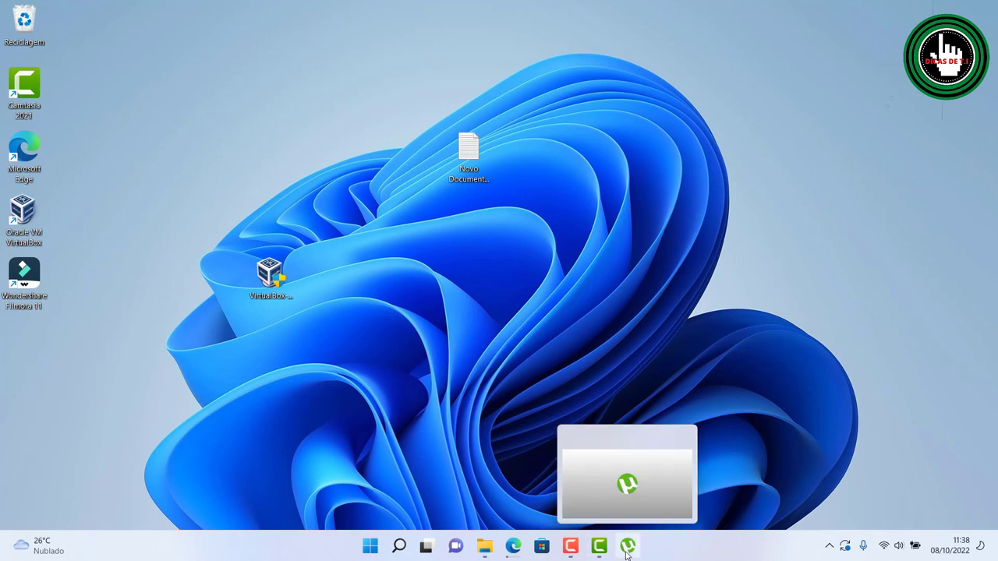
pyautogui.click(617, 515)
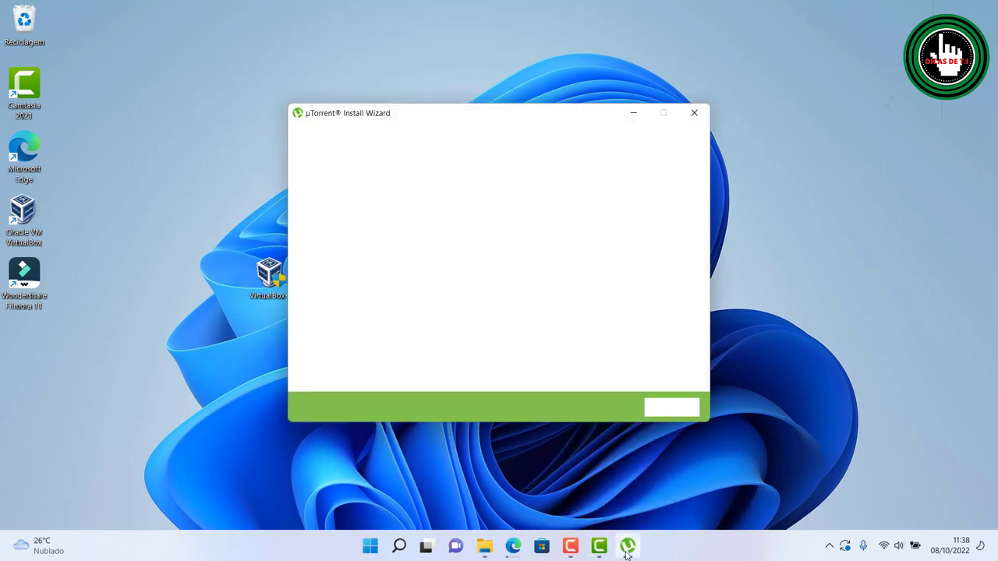
# Accept the µTorrent license agreement and start the installation with all default install options, additional settings and file types kept.
pyautogui.click(666, 413)
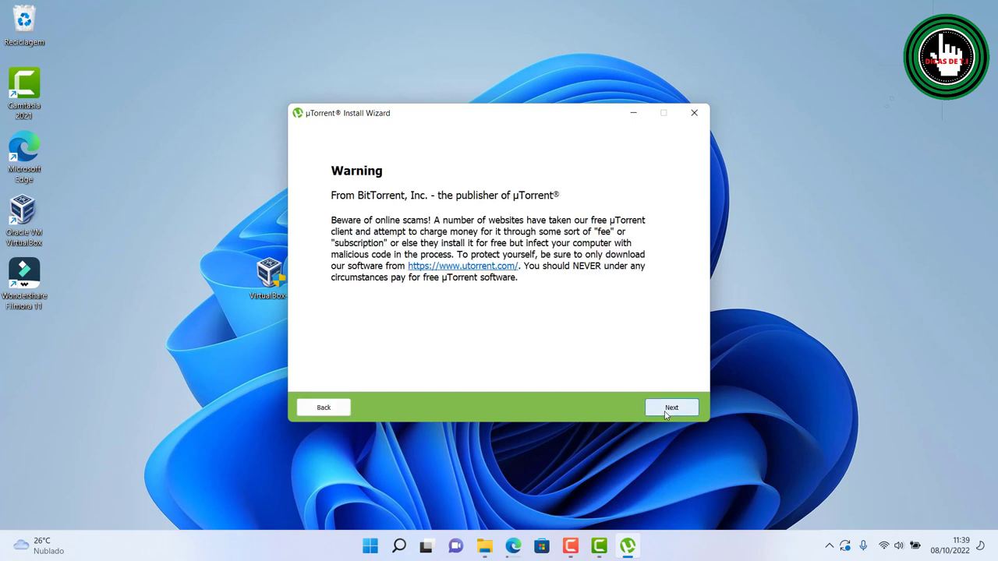
pyautogui.click(664, 413)
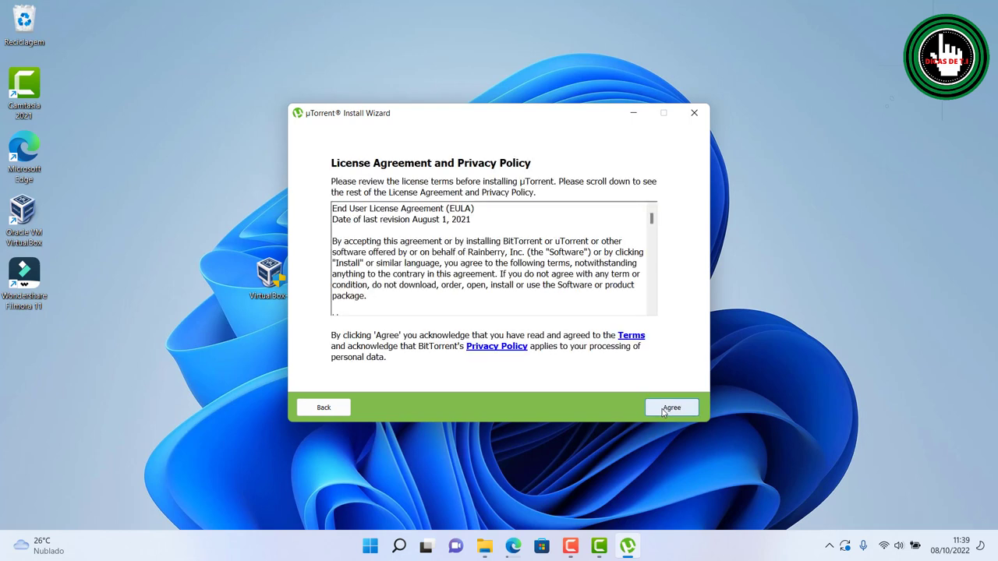
pyautogui.click(663, 412)
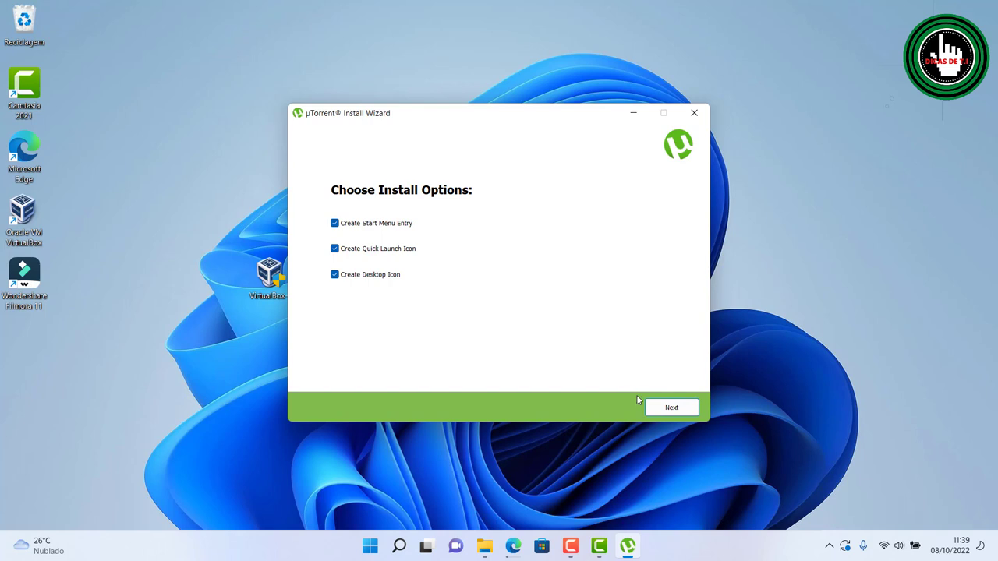
pyautogui.click(655, 406)
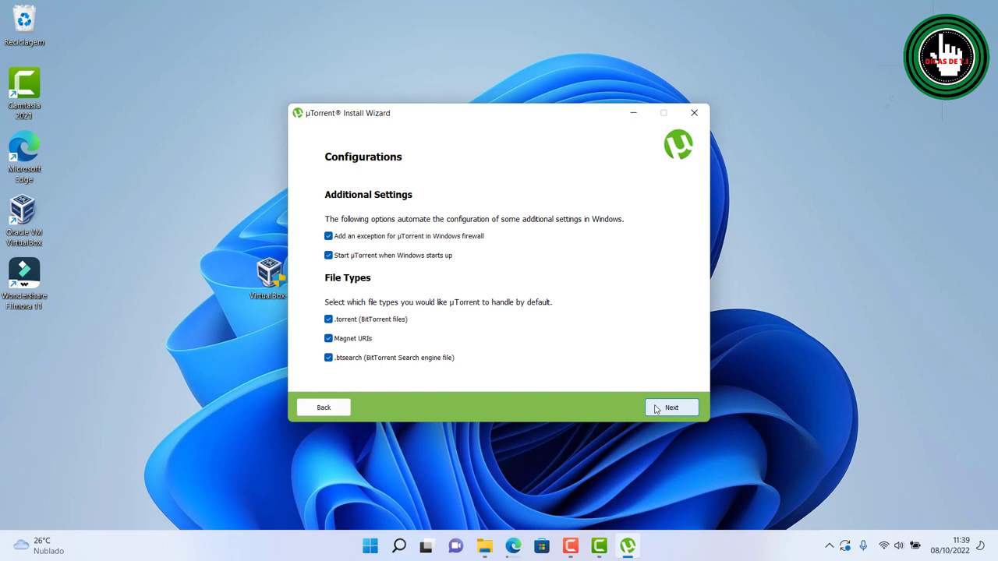
pyautogui.click(656, 408)
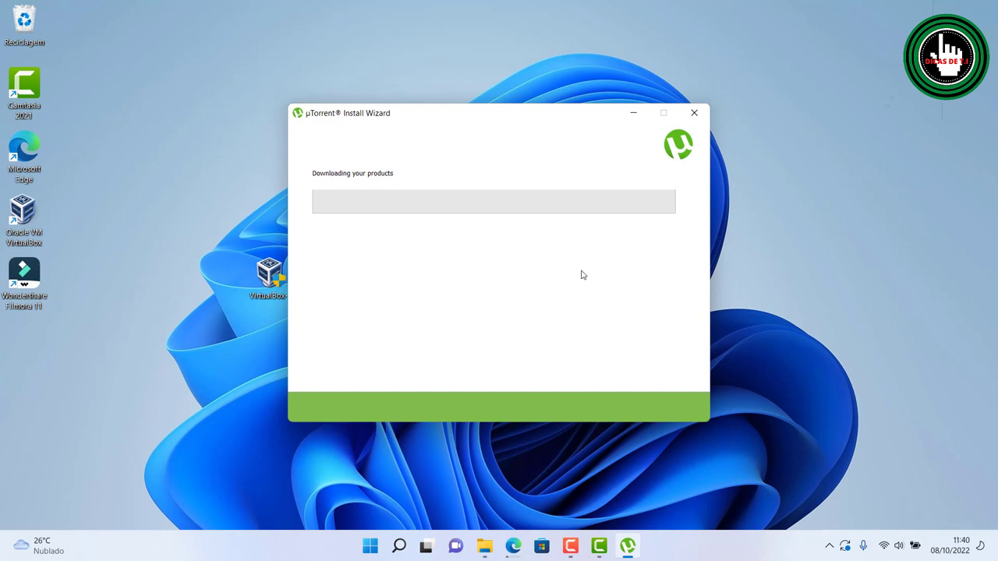
pyautogui.rightClick(787, 192)
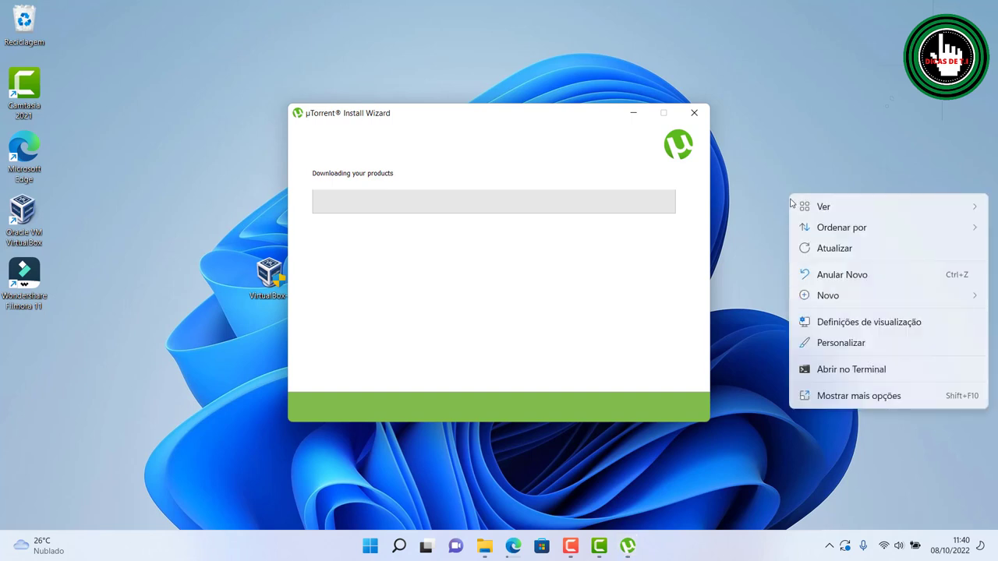
pyautogui.click(810, 246)
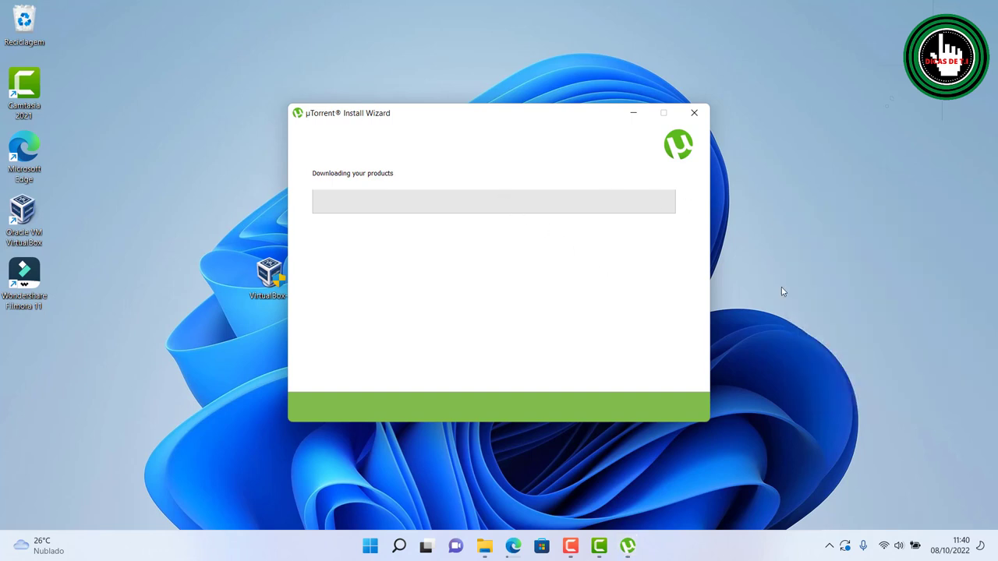
pyautogui.rightClick(782, 103)
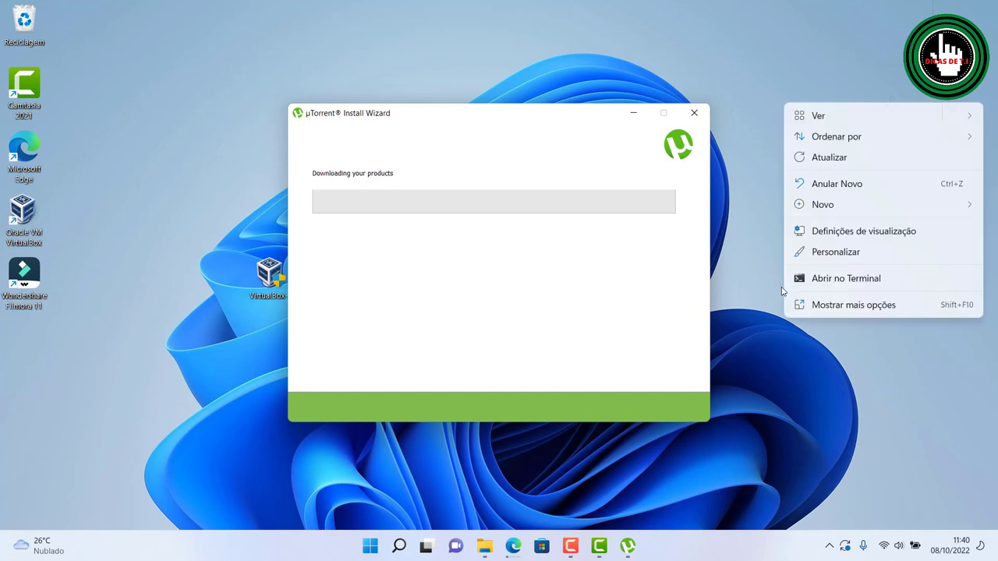
pyautogui.click(812, 159)
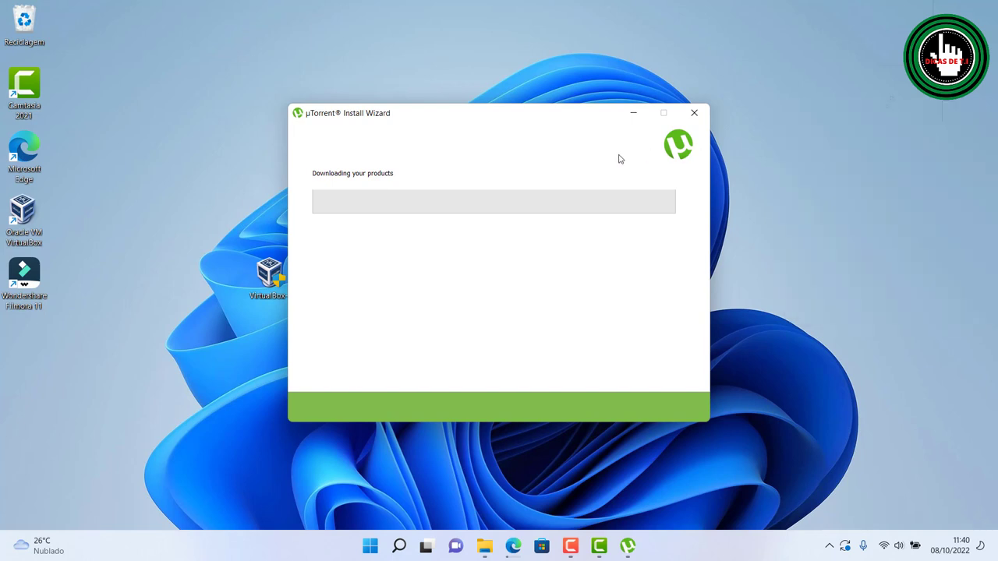
pyautogui.rightClick(202, 126)
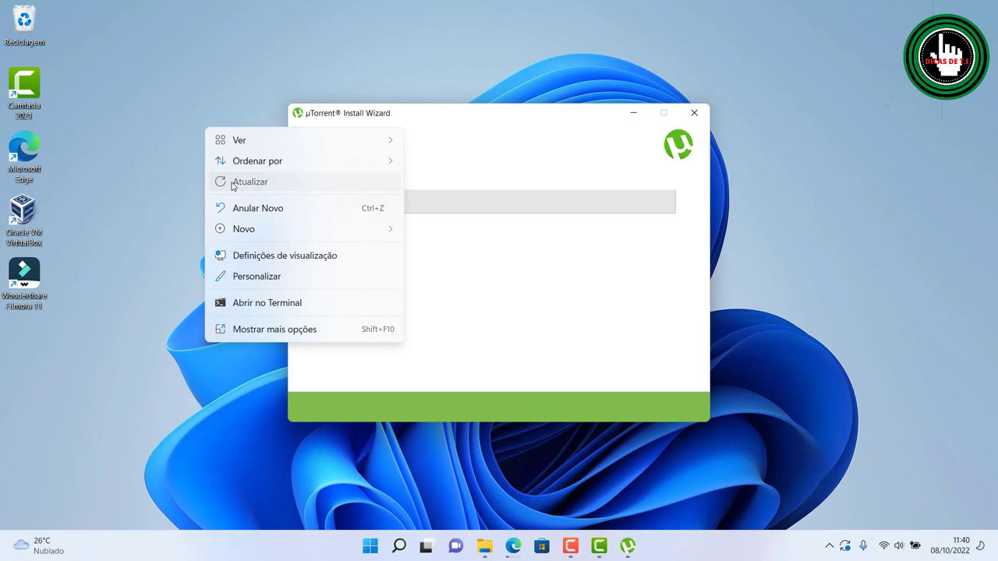
pyautogui.click(232, 182)
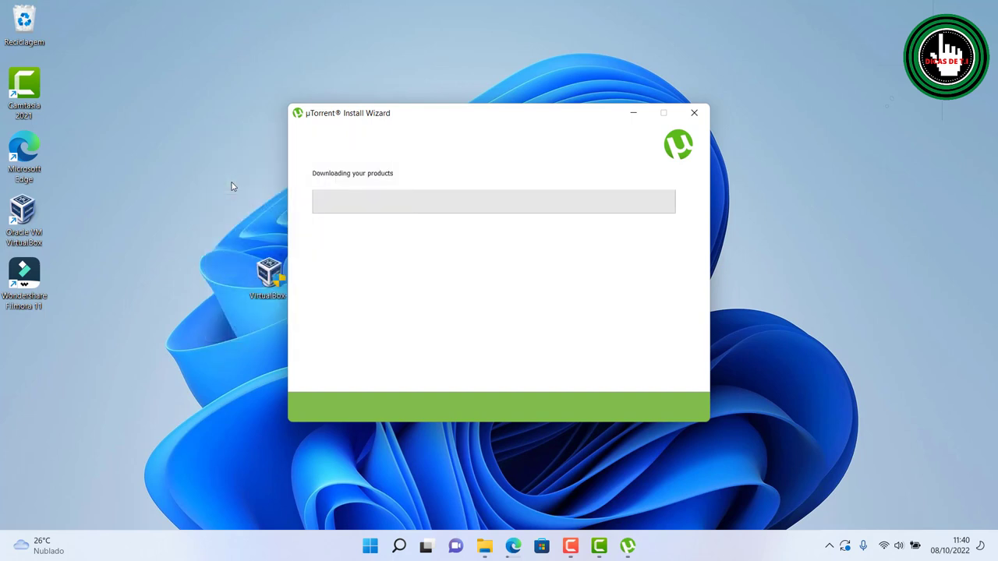
pyautogui.rightClick(232, 186)
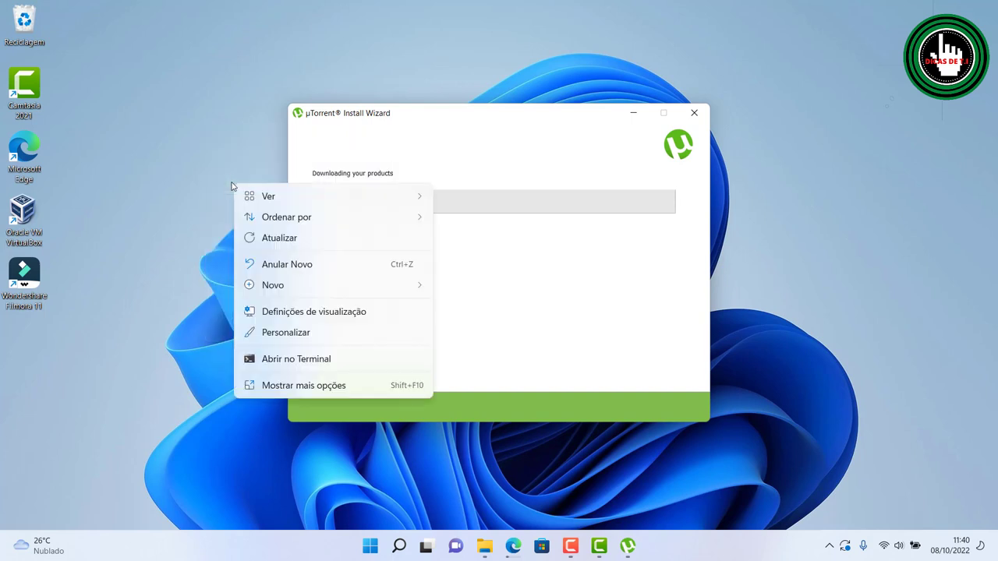
pyautogui.click(256, 238)
pyautogui.rightClick(108, 288)
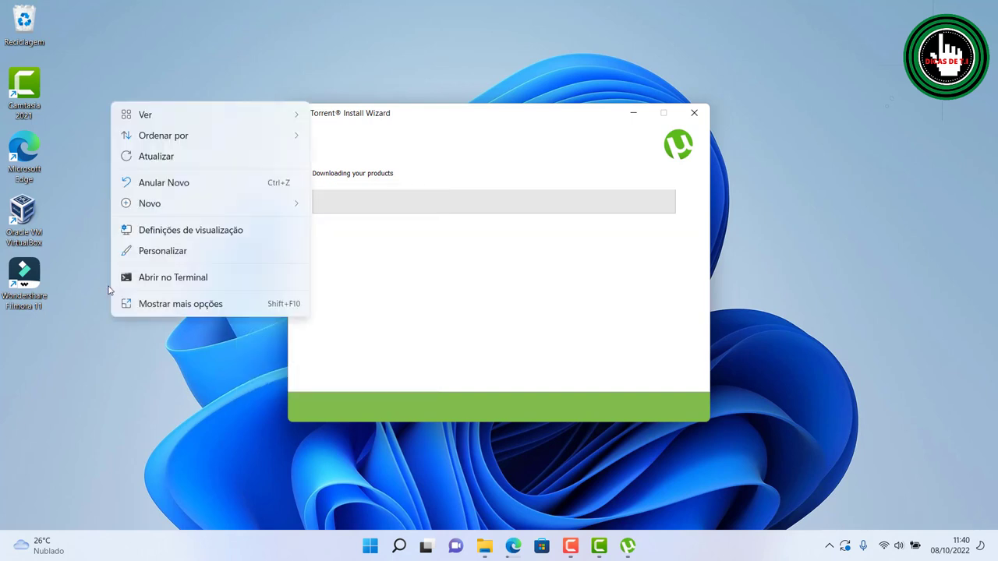
pyautogui.click(158, 159)
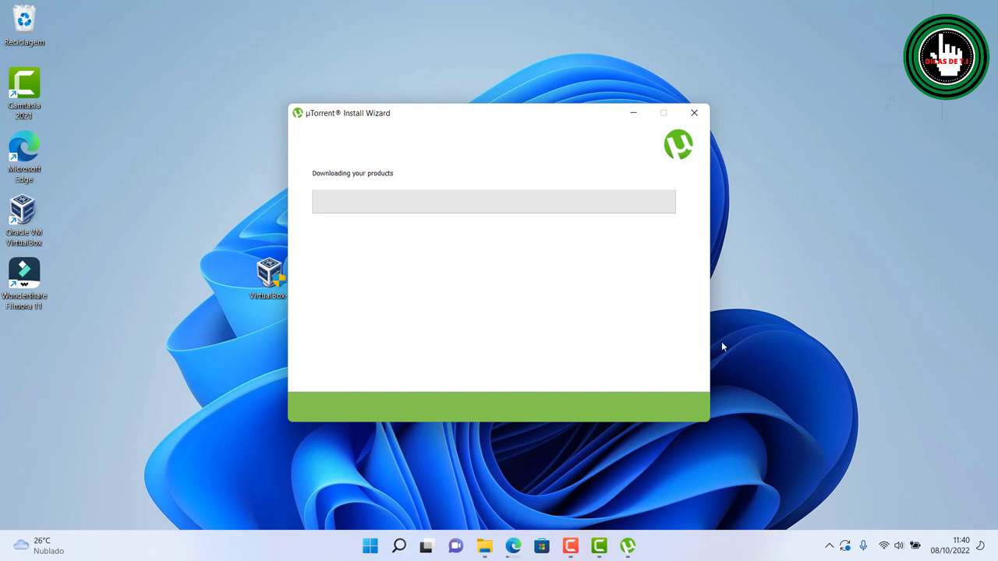
pyautogui.rightClick(827, 223)
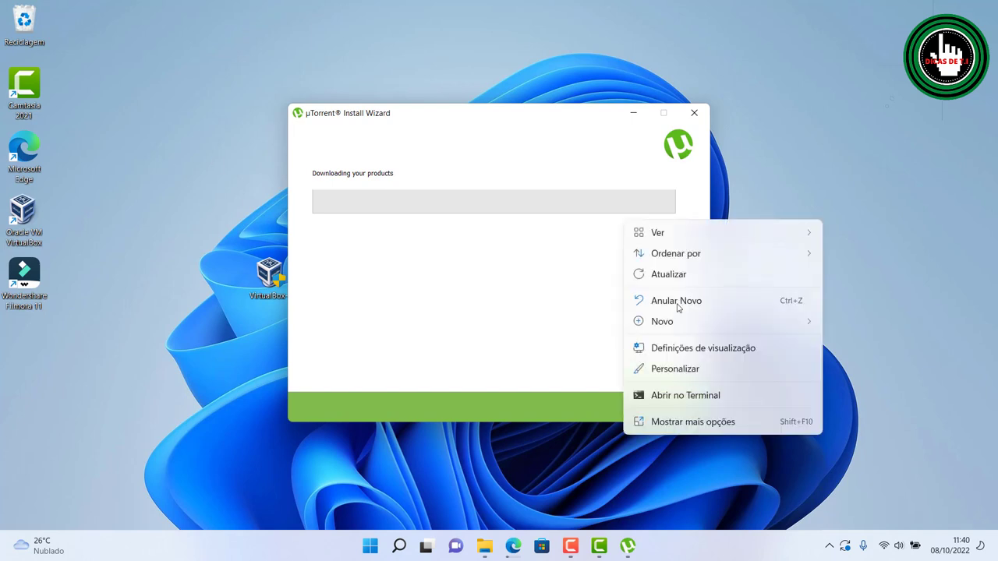
pyautogui.click(687, 280)
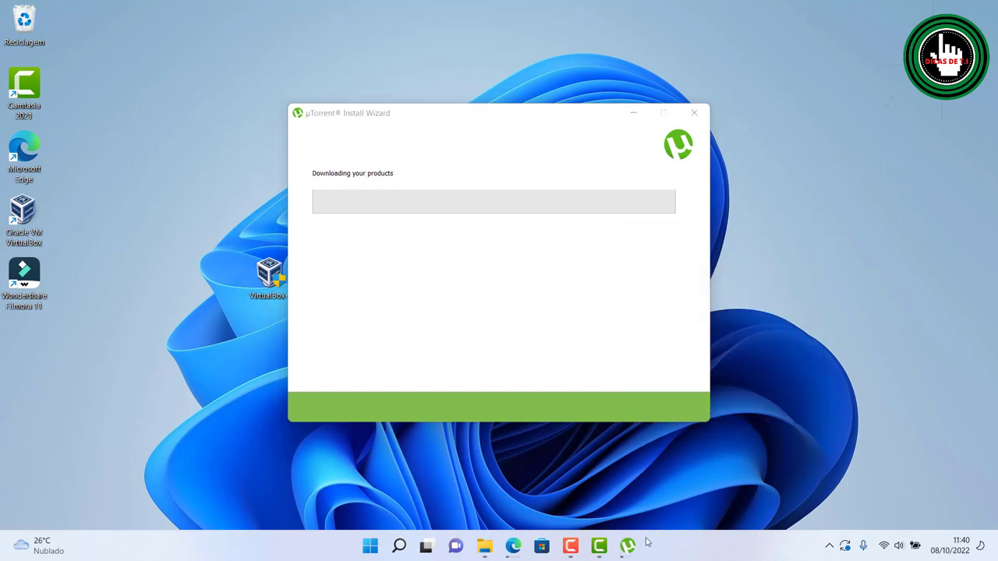
pyautogui.moveTo(630, 546)
pyautogui.click(655, 485)
pyautogui.rightClick(245, 129)
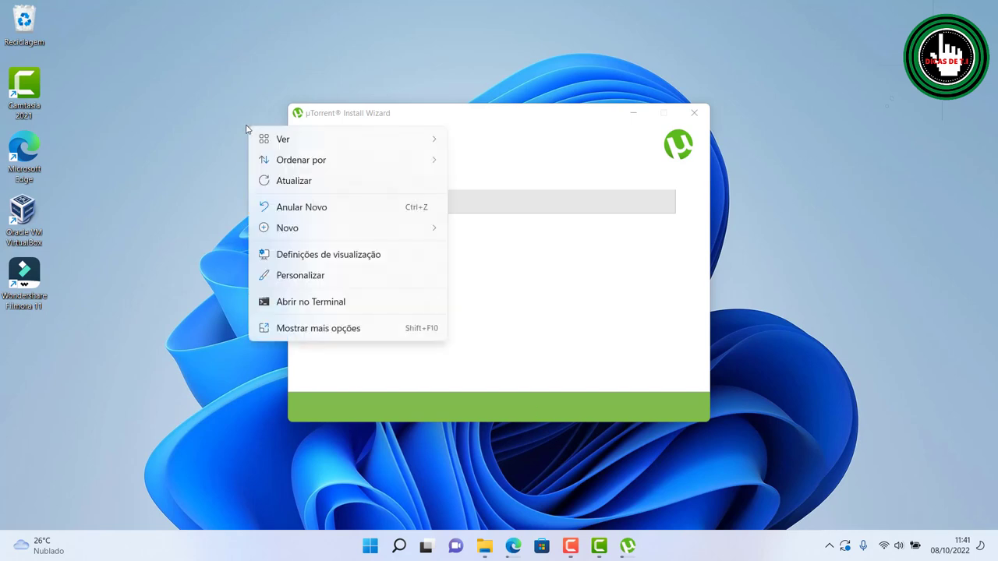
pyautogui.click(287, 184)
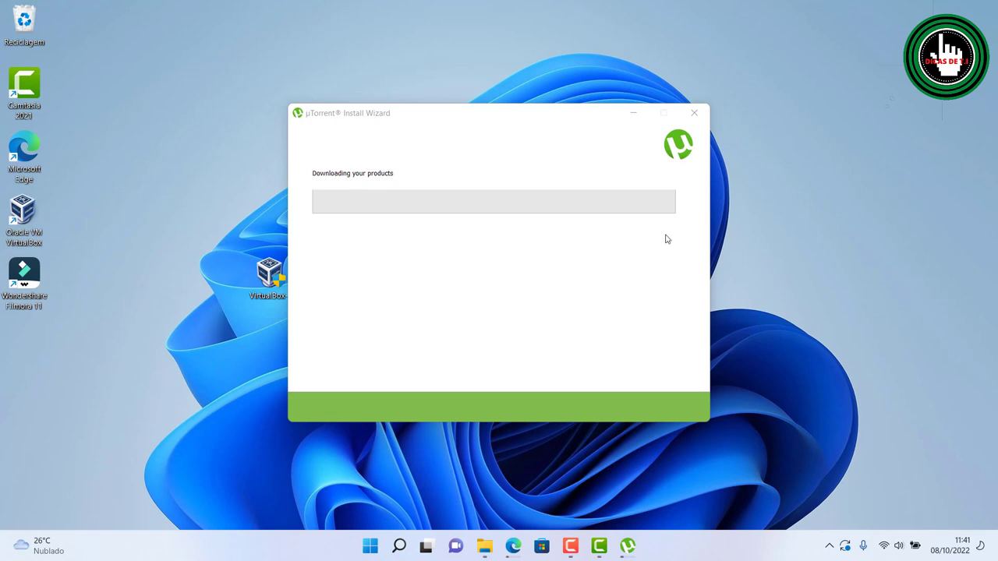
pyautogui.rightClick(746, 217)
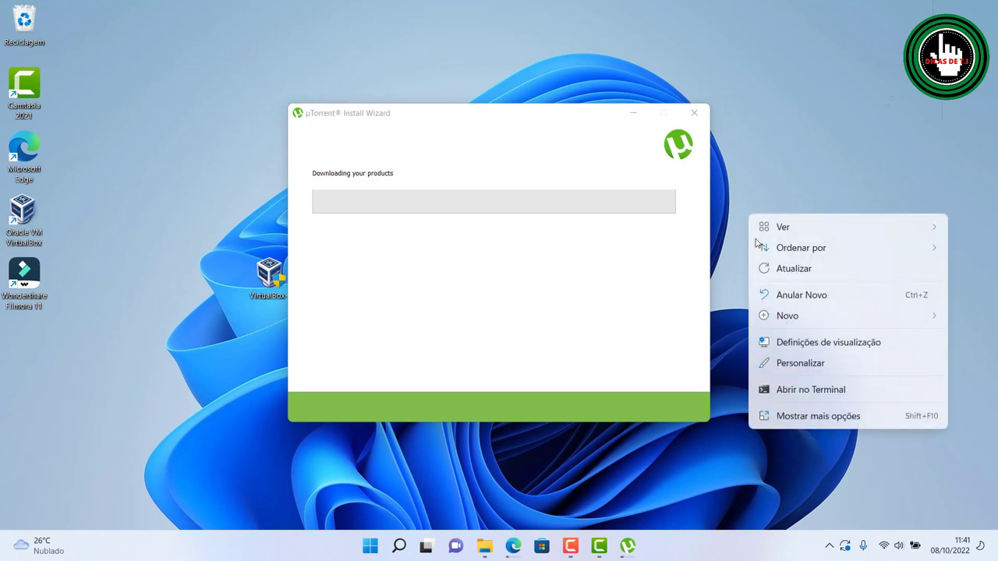
pyautogui.click(770, 269)
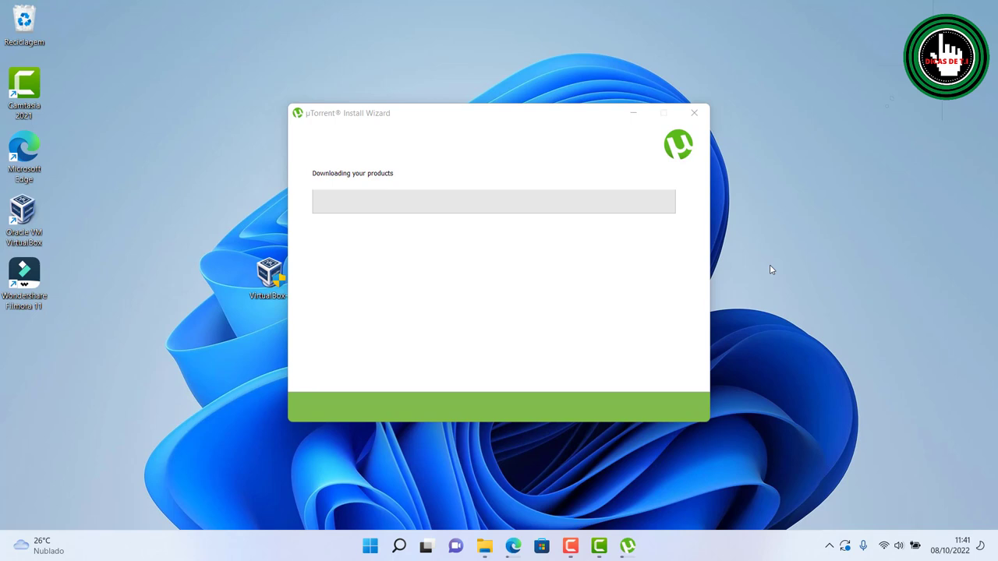
pyautogui.rightClick(770, 269)
pyautogui.click(801, 320)
pyautogui.rightClick(800, 319)
pyautogui.click(709, 315)
pyautogui.rightClick(698, 69)
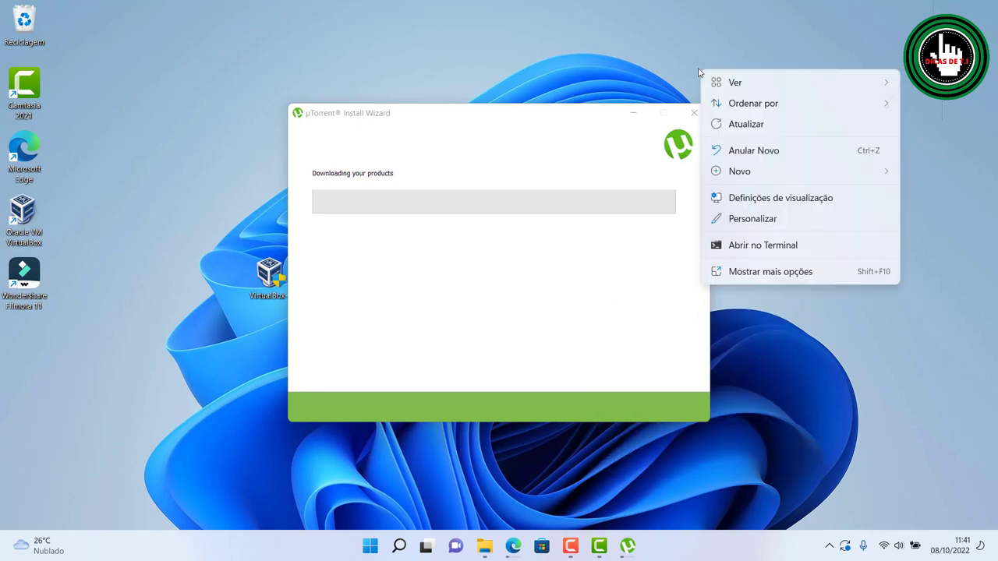
pyautogui.click(729, 123)
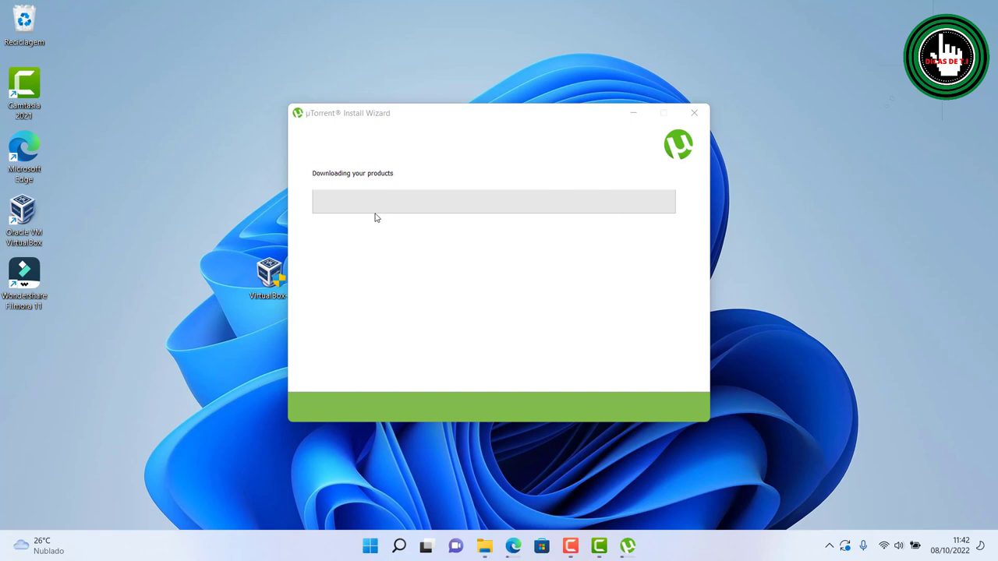
pyautogui.rightClick(357, 41)
pyautogui.click(397, 102)
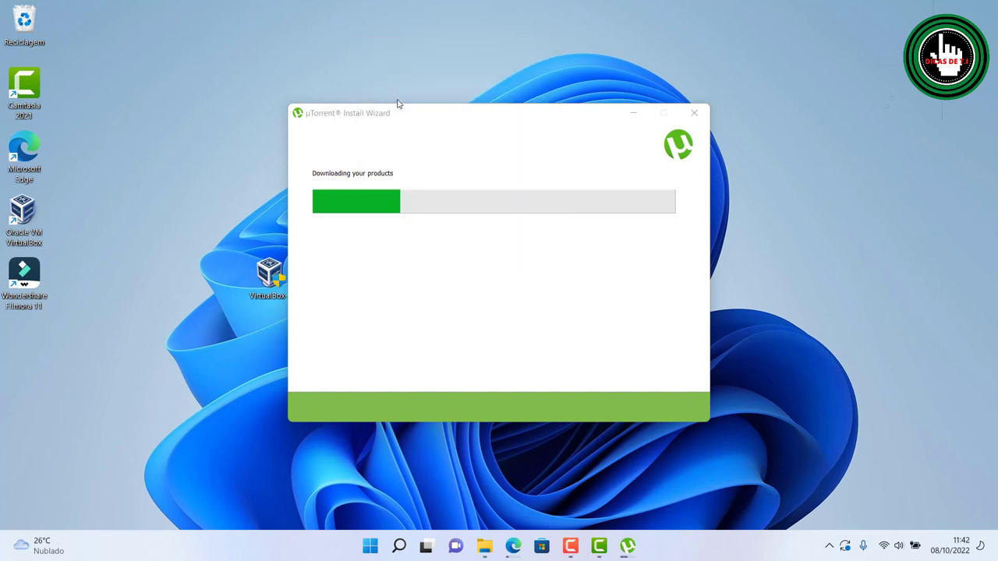
pyautogui.rightClick(398, 35)
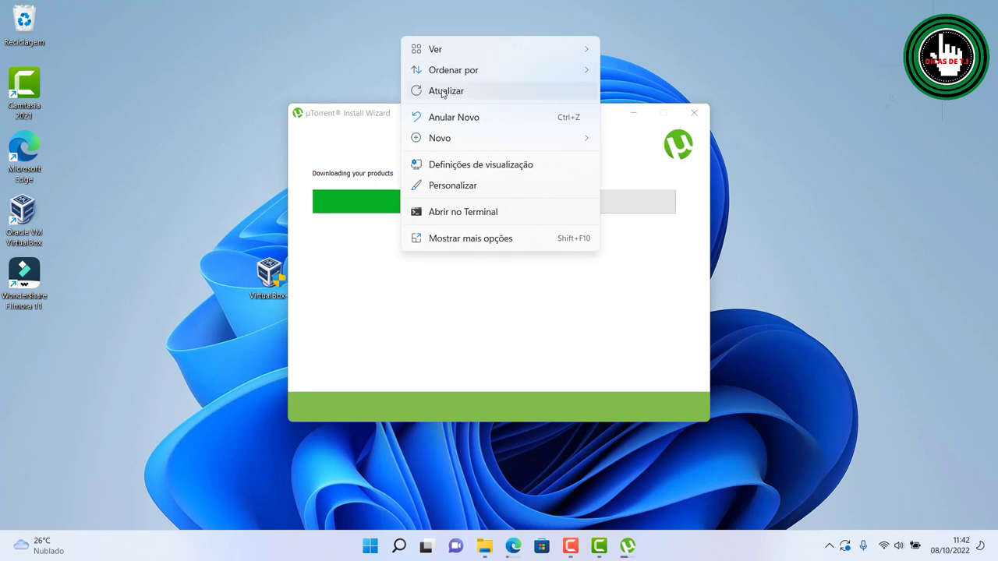
pyautogui.click(442, 91)
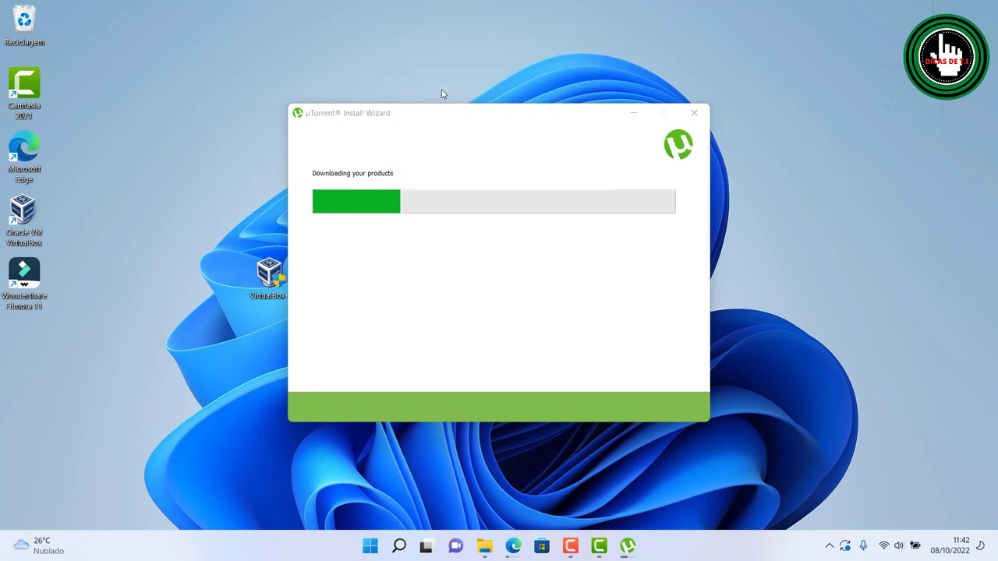
pyautogui.rightClick(441, 94)
pyautogui.click(478, 146)
pyautogui.rightClick(774, 216)
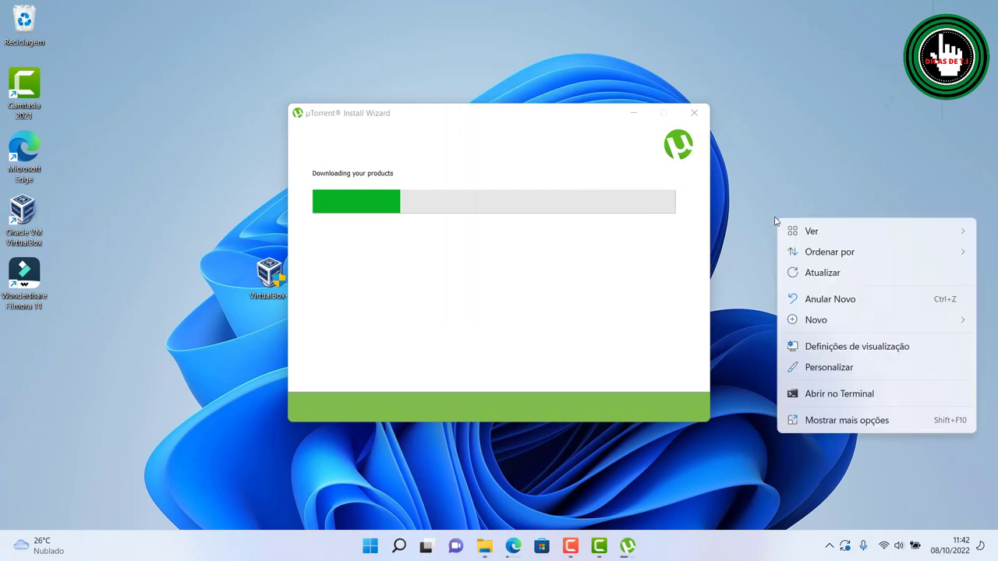
pyautogui.click(804, 272)
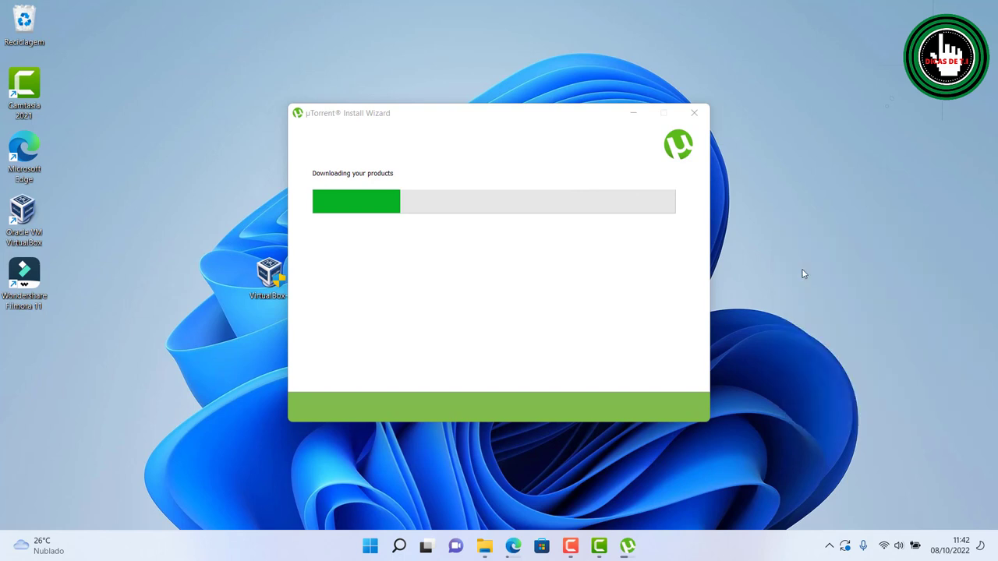
pyautogui.rightClick(802, 270)
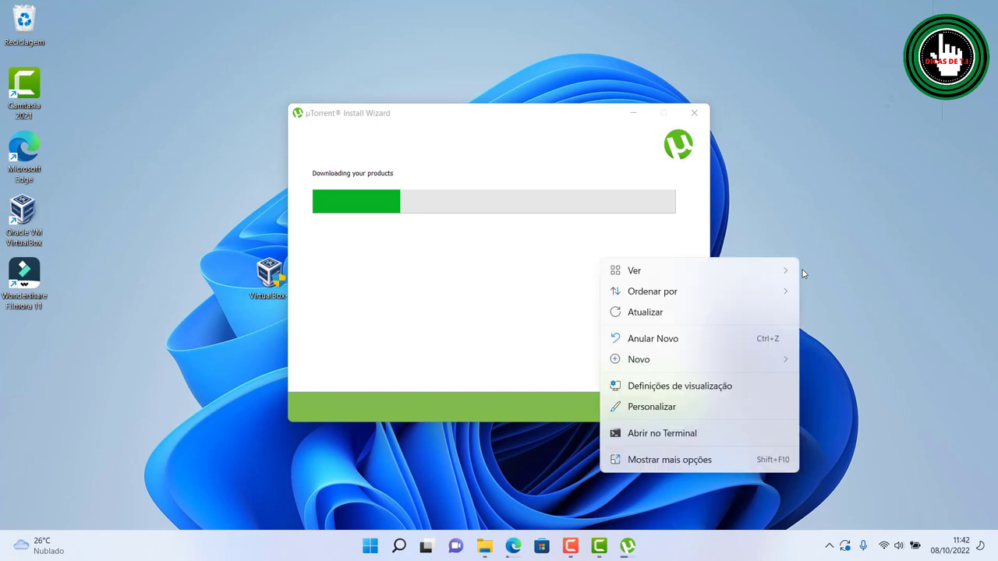
pyautogui.click(738, 313)
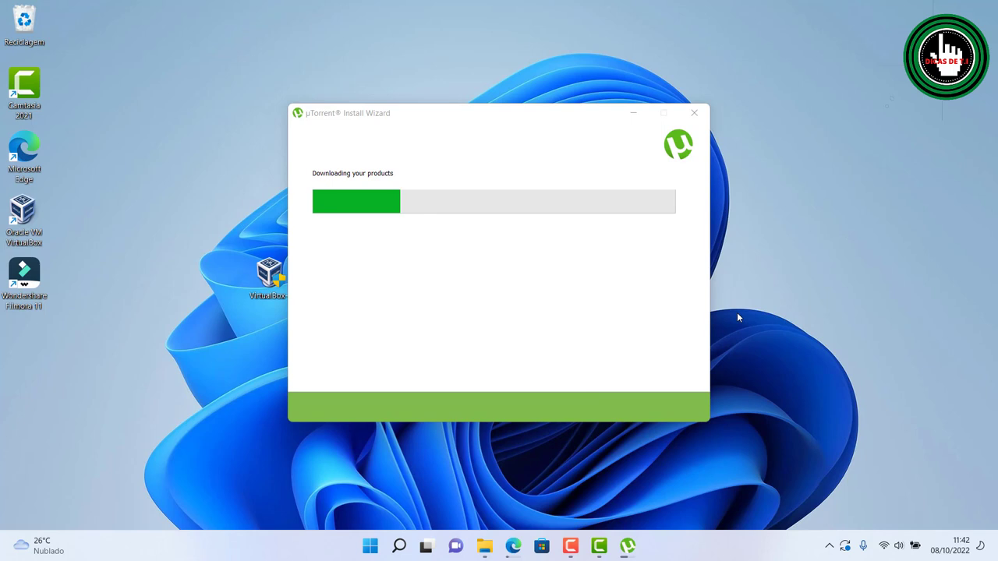
pyautogui.rightClick(769, 244)
pyautogui.click(796, 296)
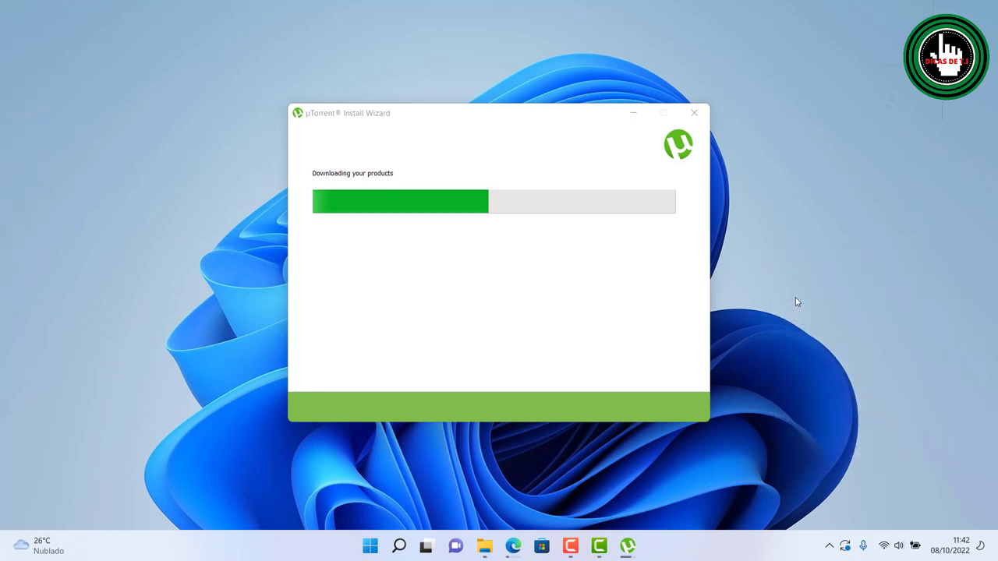
pyautogui.rightClick(795, 301)
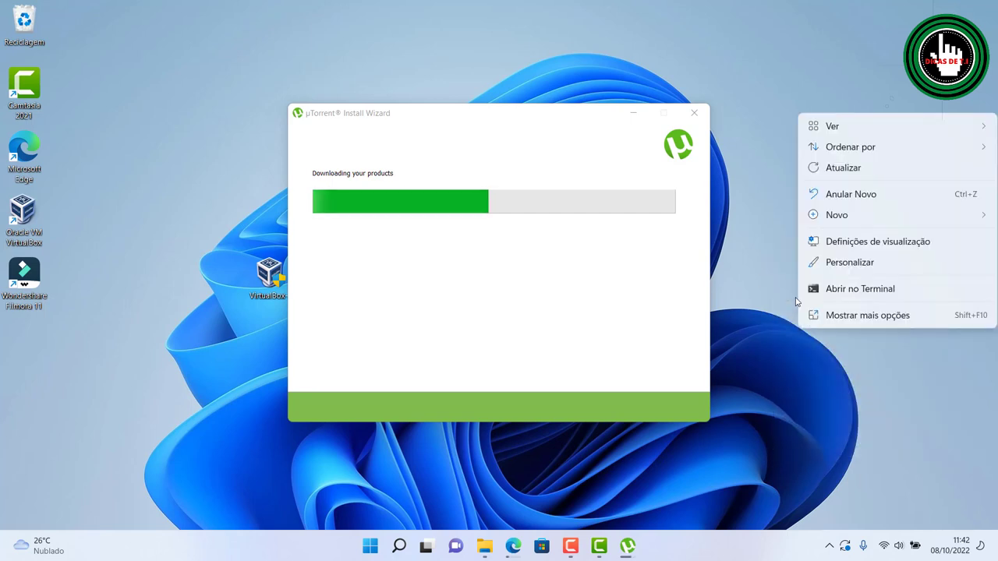
pyautogui.click(842, 169)
pyautogui.rightClick(842, 178)
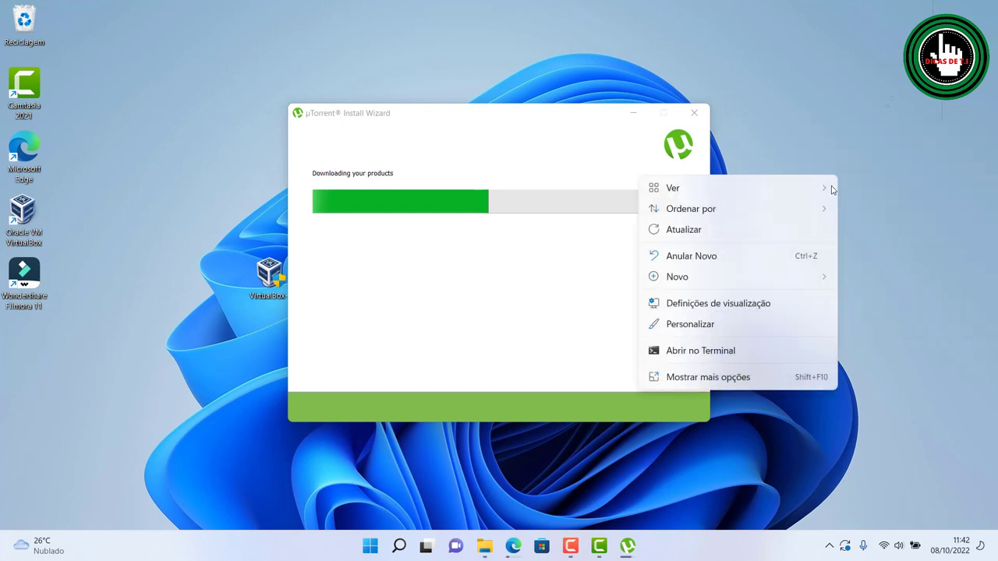
pyautogui.click(770, 230)
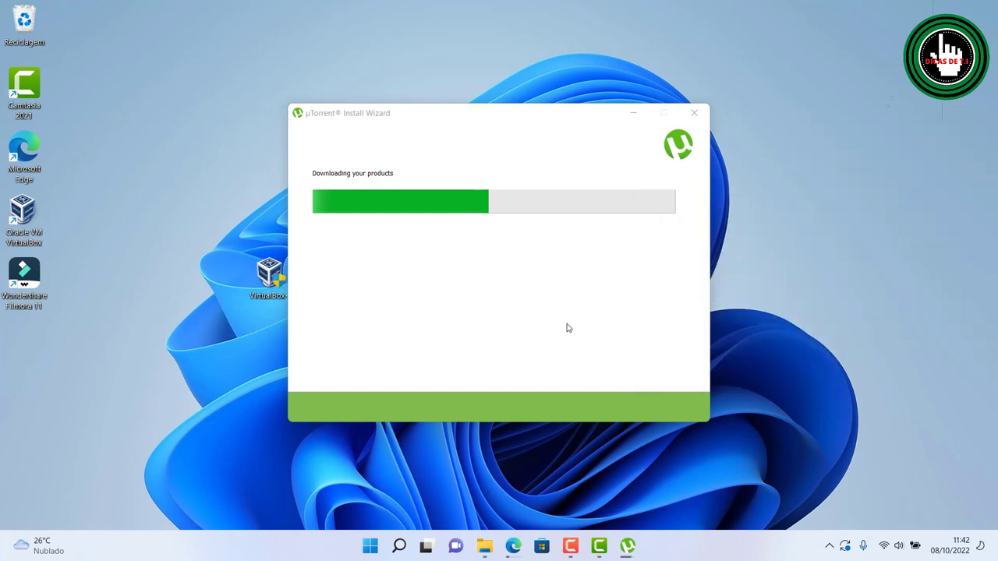
pyautogui.rightClick(228, 355)
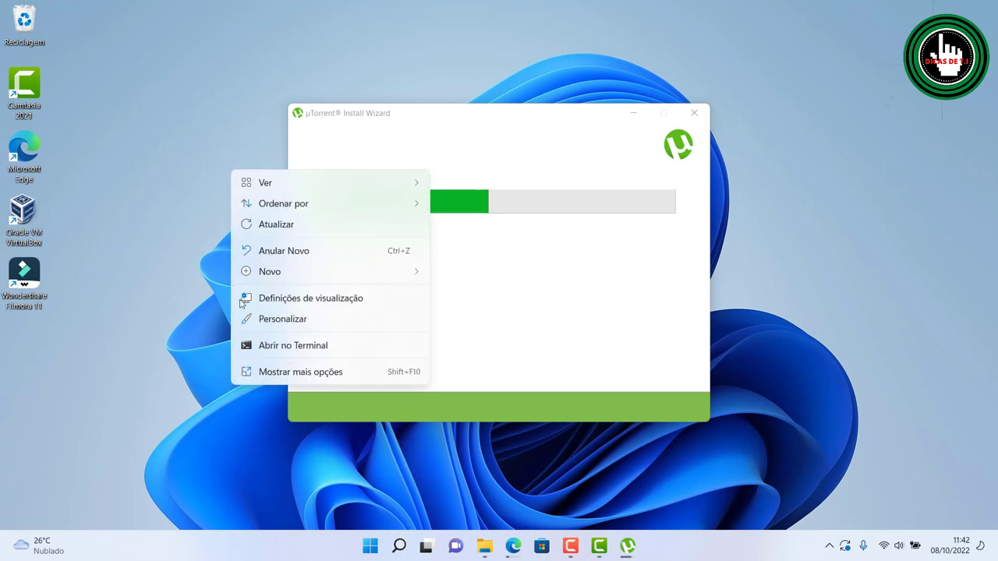
pyautogui.click(297, 226)
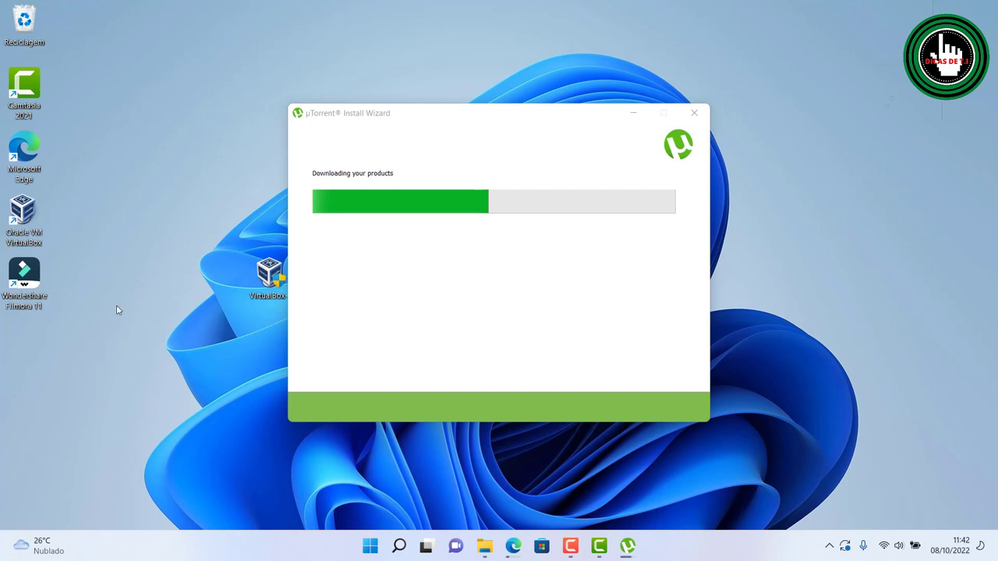
pyautogui.rightClick(118, 343)
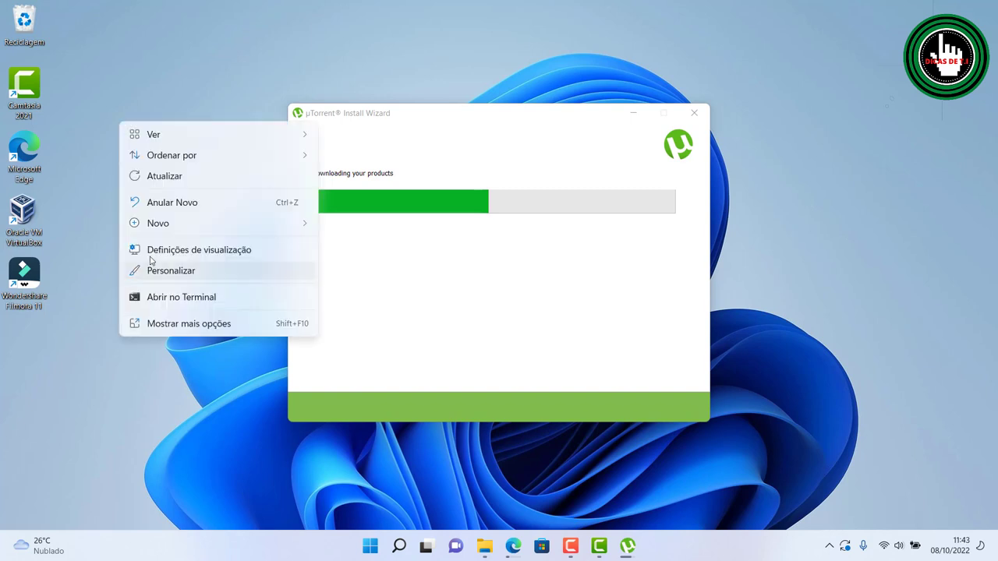
pyautogui.click(172, 175)
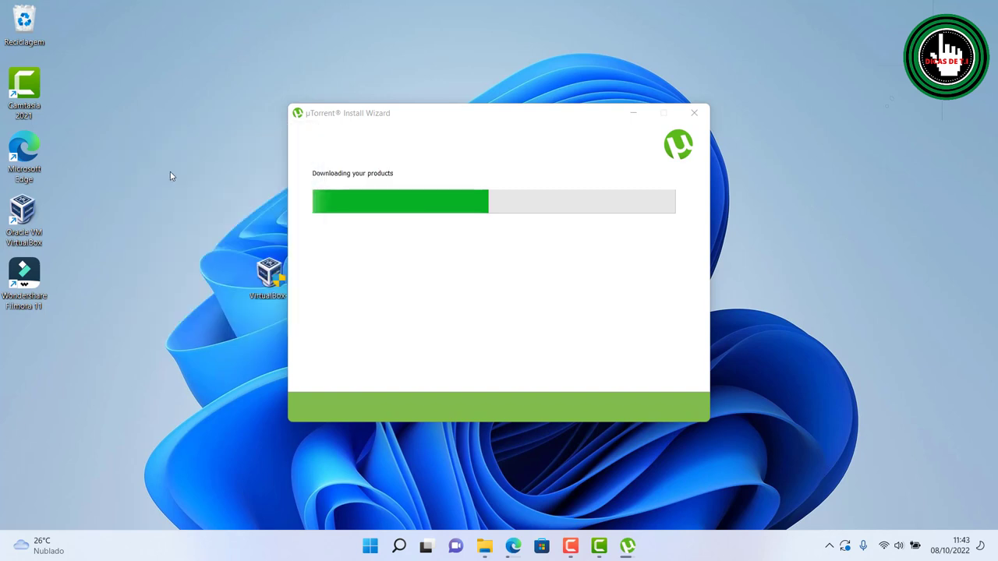
pyautogui.rightClick(171, 175)
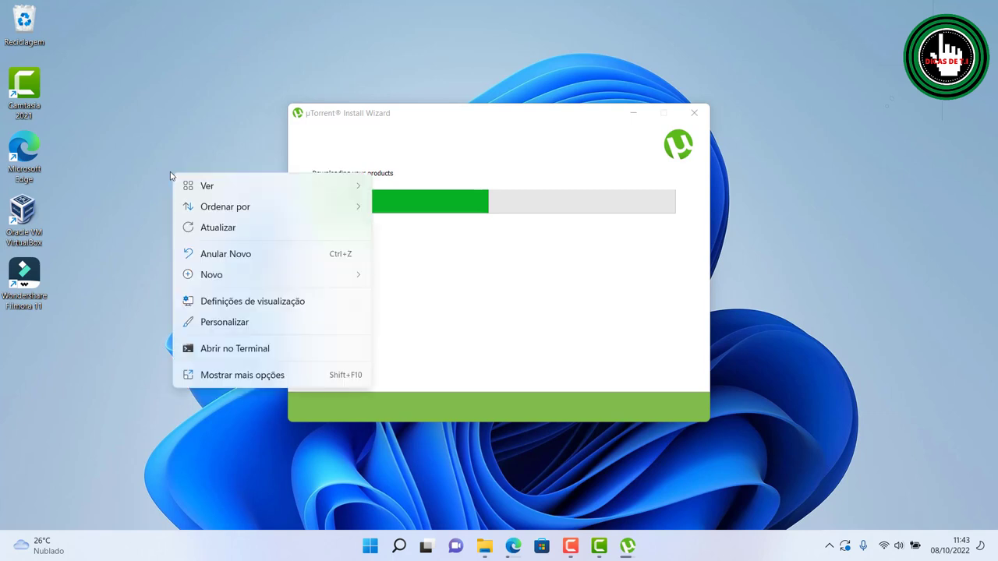
pyautogui.click(194, 227)
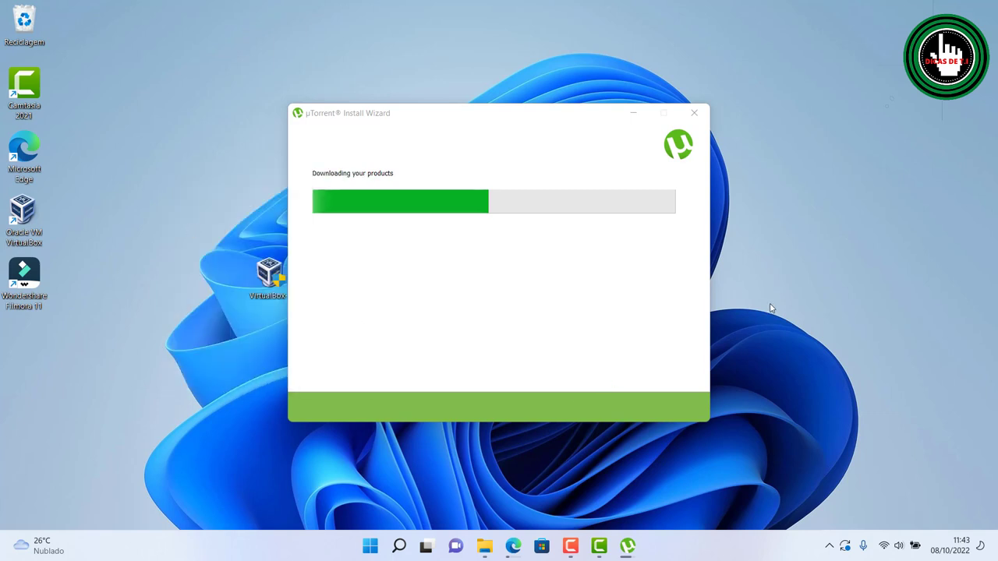
pyautogui.rightClick(788, 188)
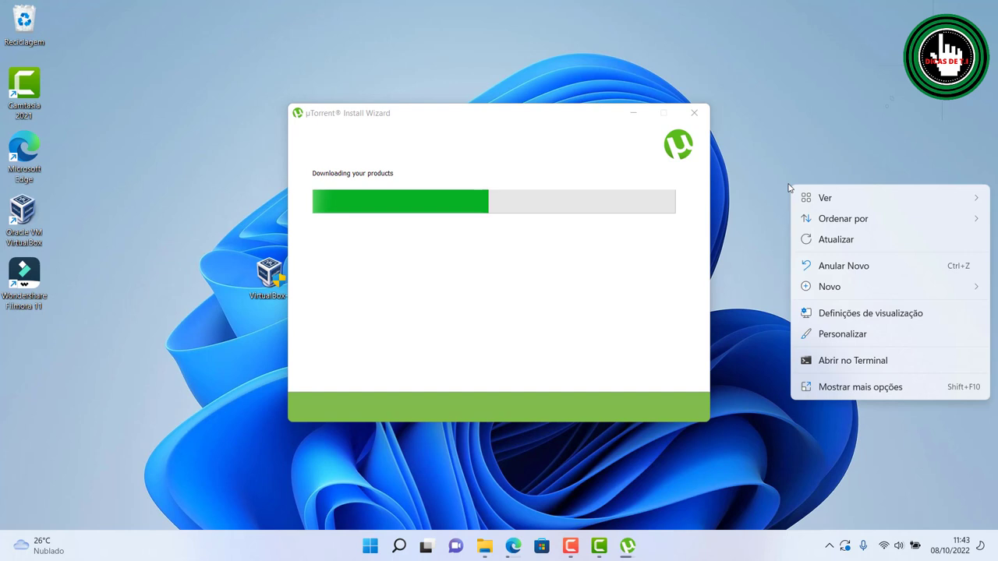
pyautogui.click(818, 239)
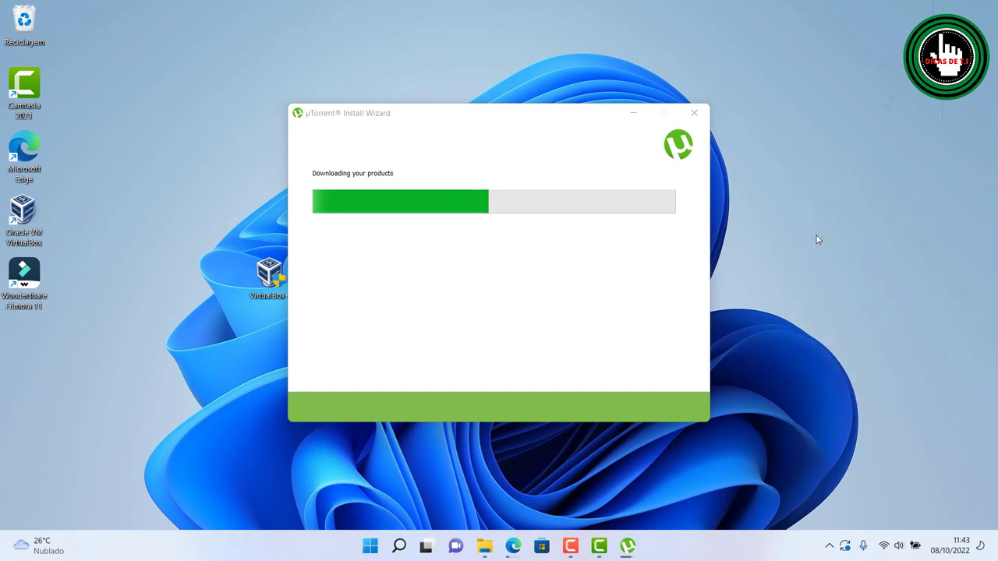
pyautogui.rightClick(50, 391)
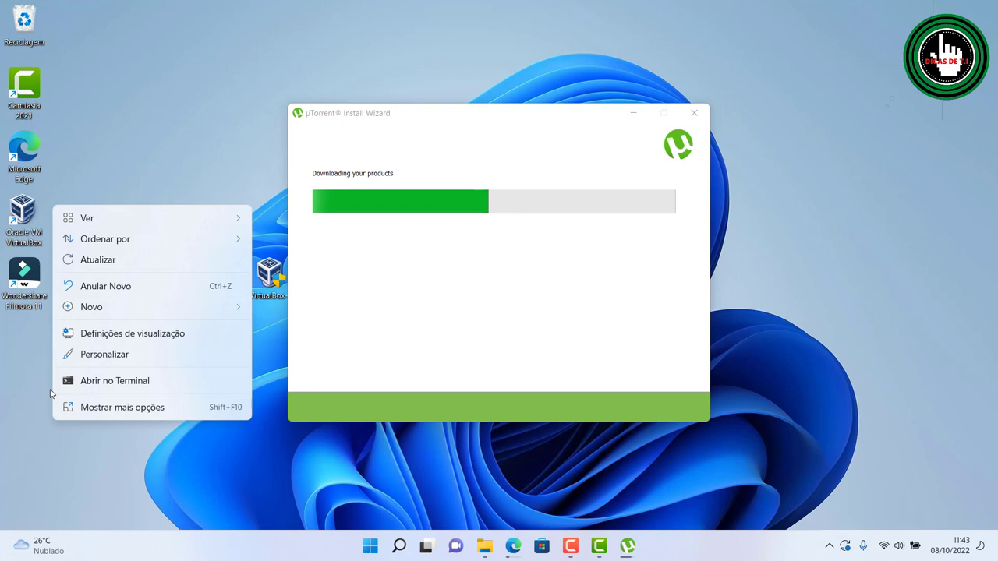
pyautogui.click(97, 261)
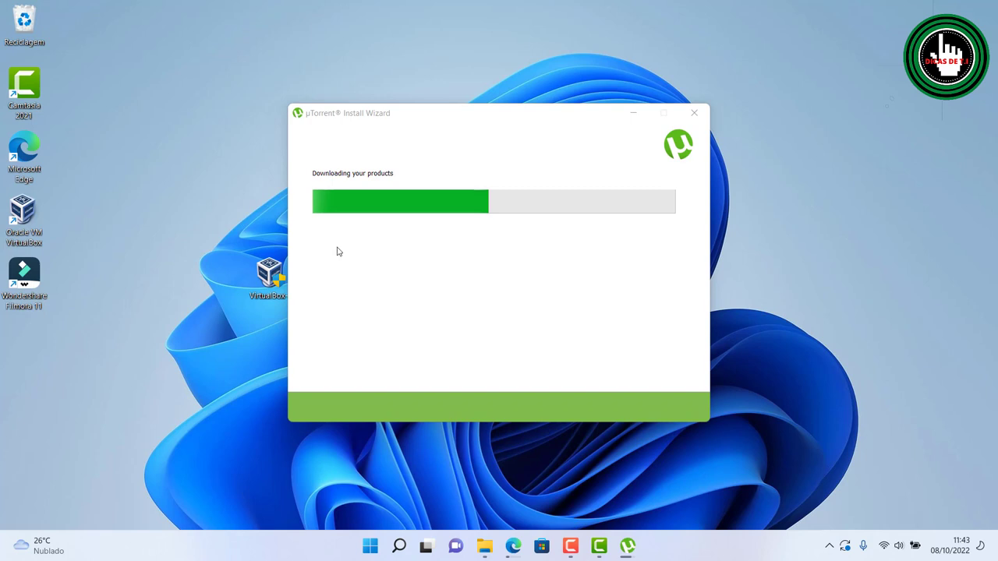
pyautogui.rightClick(746, 156)
pyautogui.click(768, 214)
pyautogui.rightClick(192, 106)
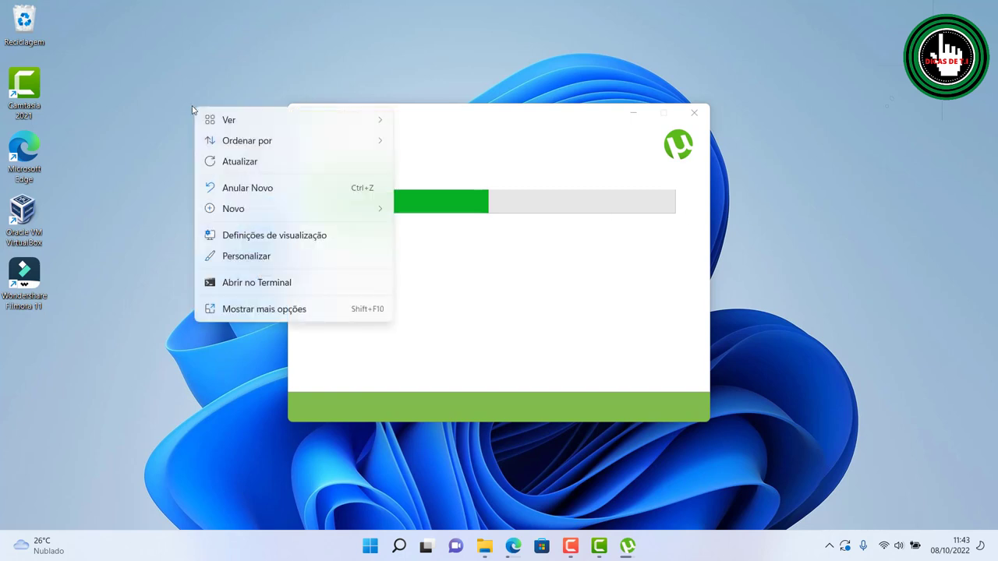
pyautogui.click(223, 162)
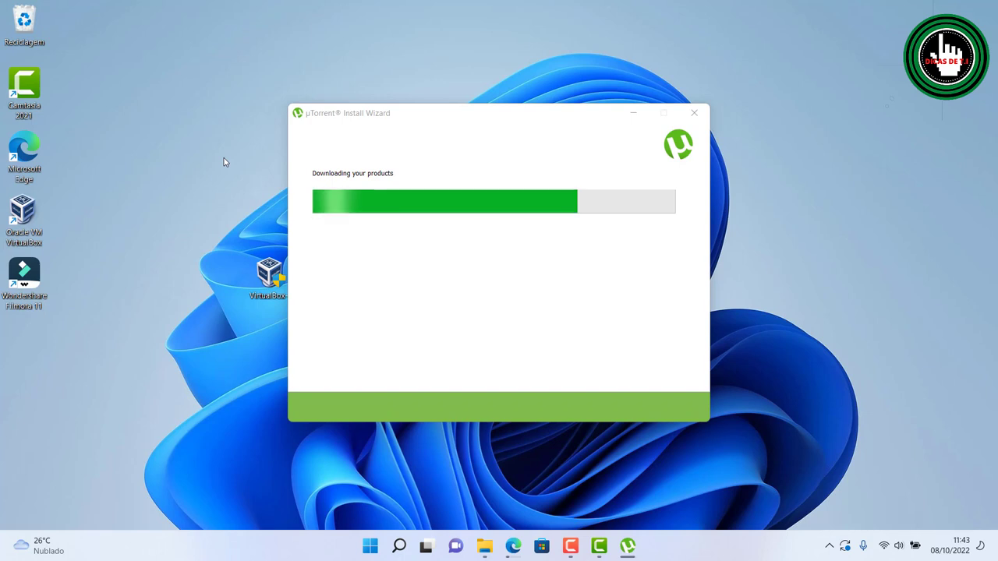
pyautogui.rightClick(219, 136)
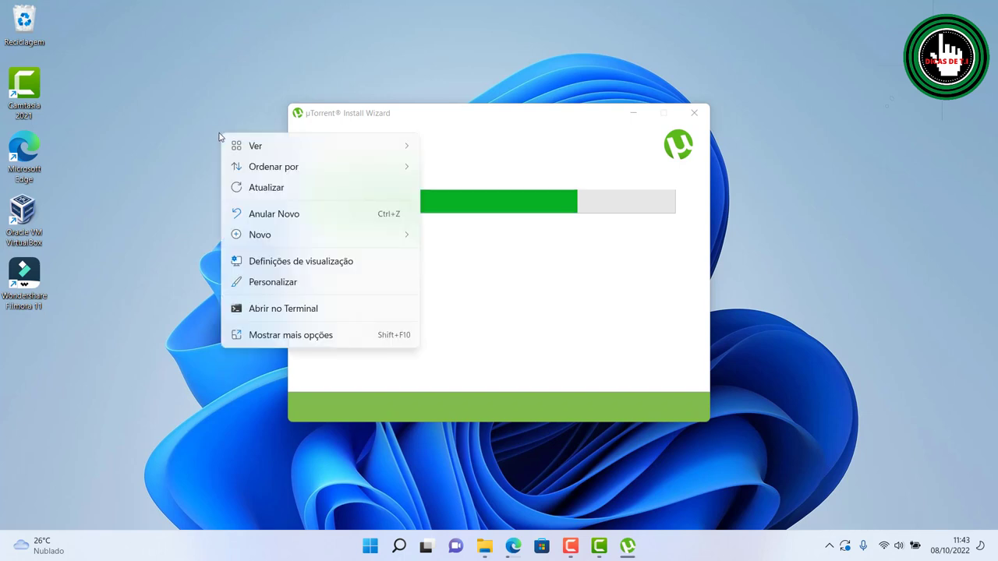
pyautogui.click(265, 187)
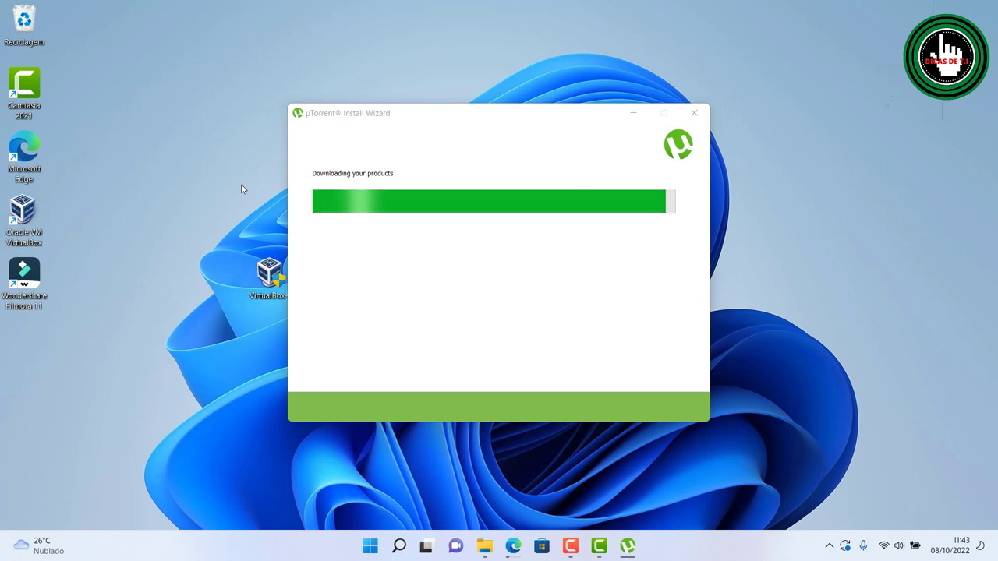
pyautogui.rightClick(168, 170)
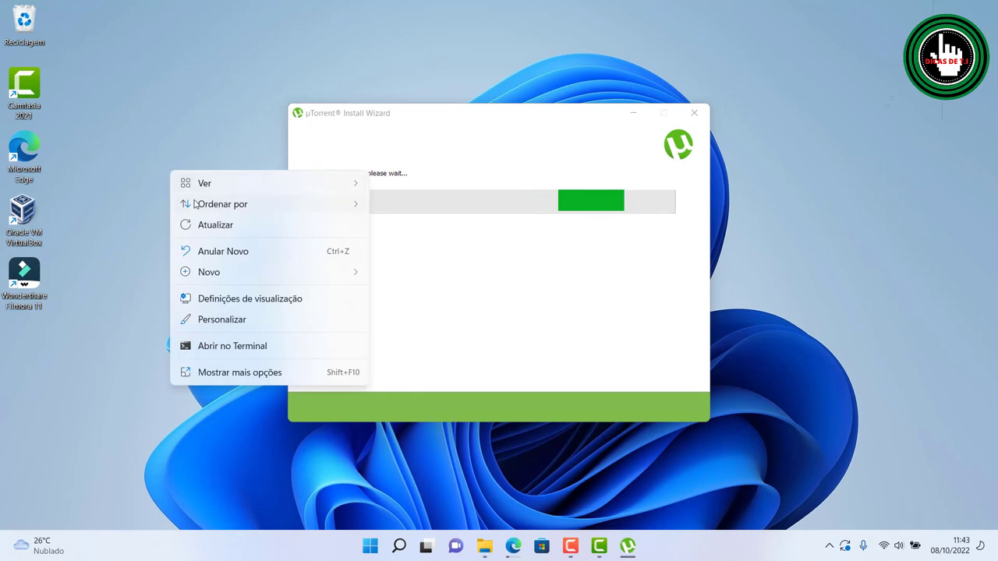
pyautogui.click(211, 225)
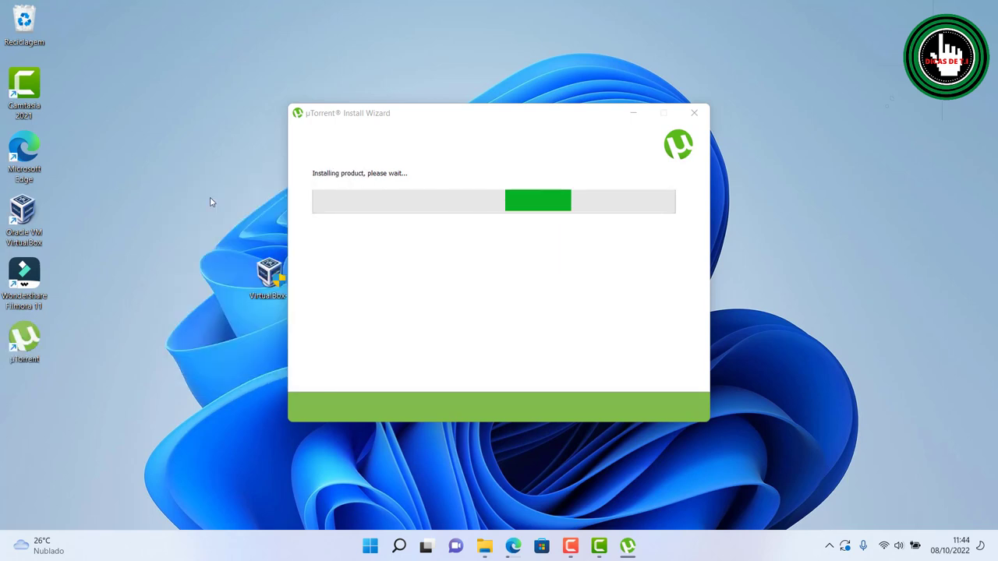
pyautogui.rightClick(212, 200)
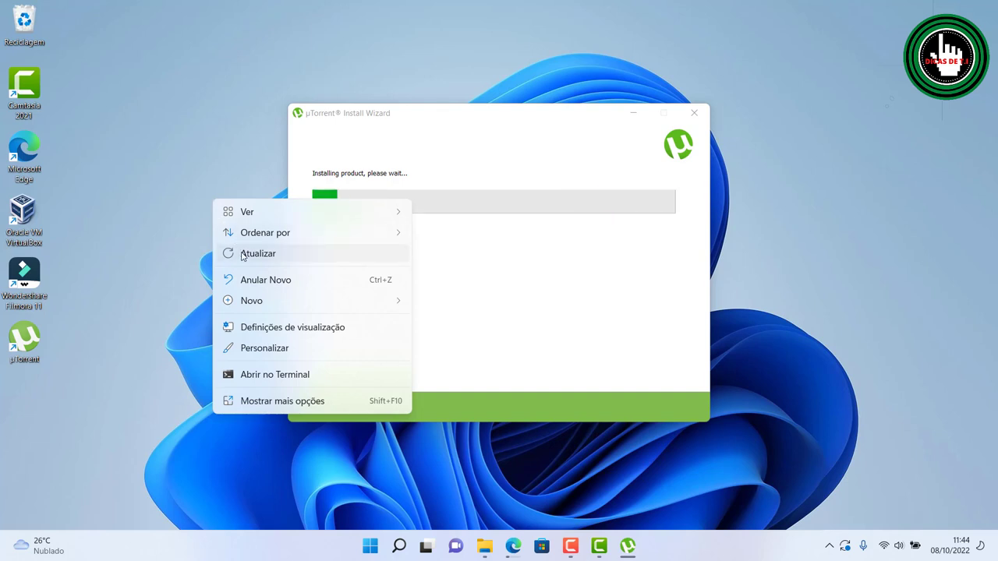
pyautogui.click(243, 255)
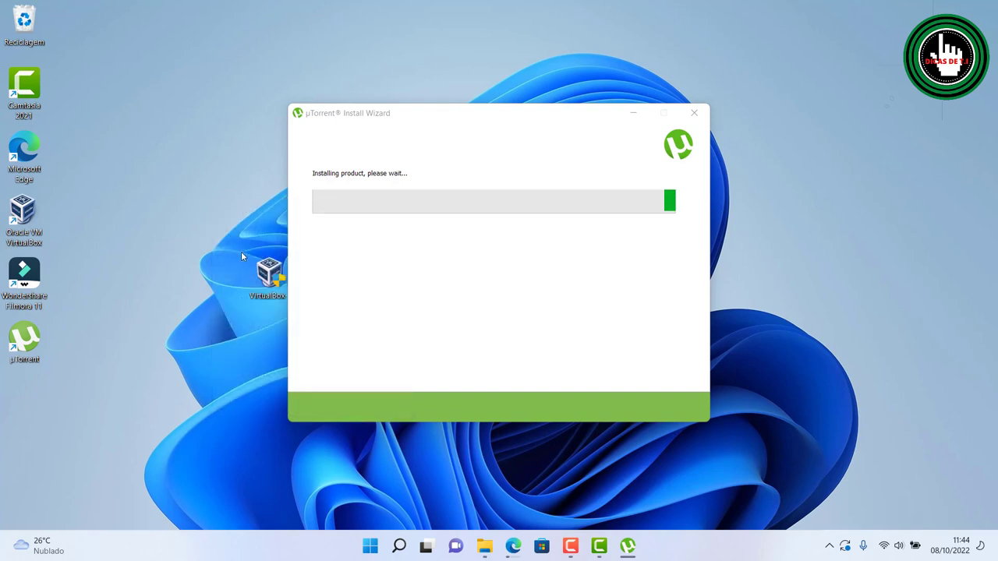
pyautogui.rightClick(241, 254)
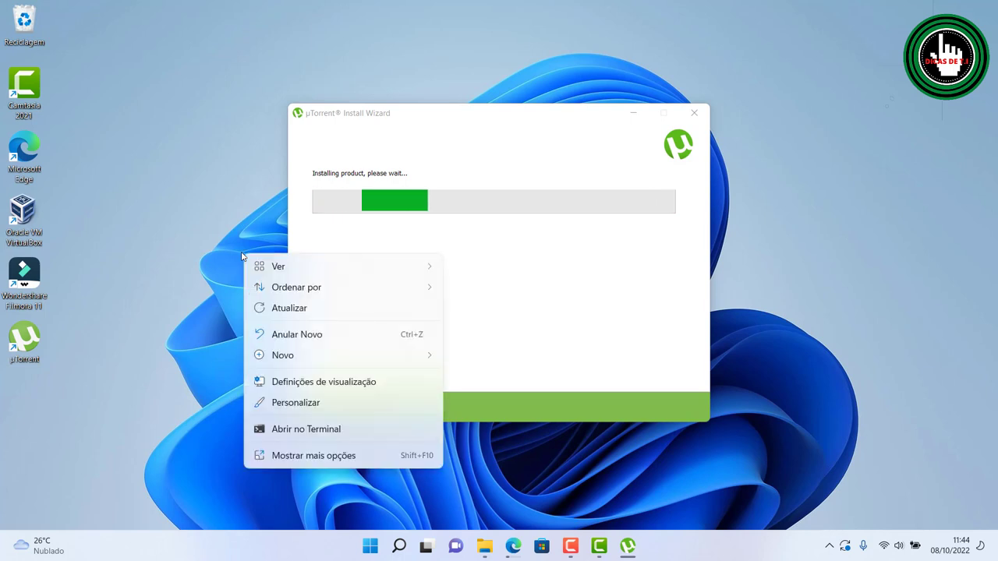
pyautogui.click(265, 308)
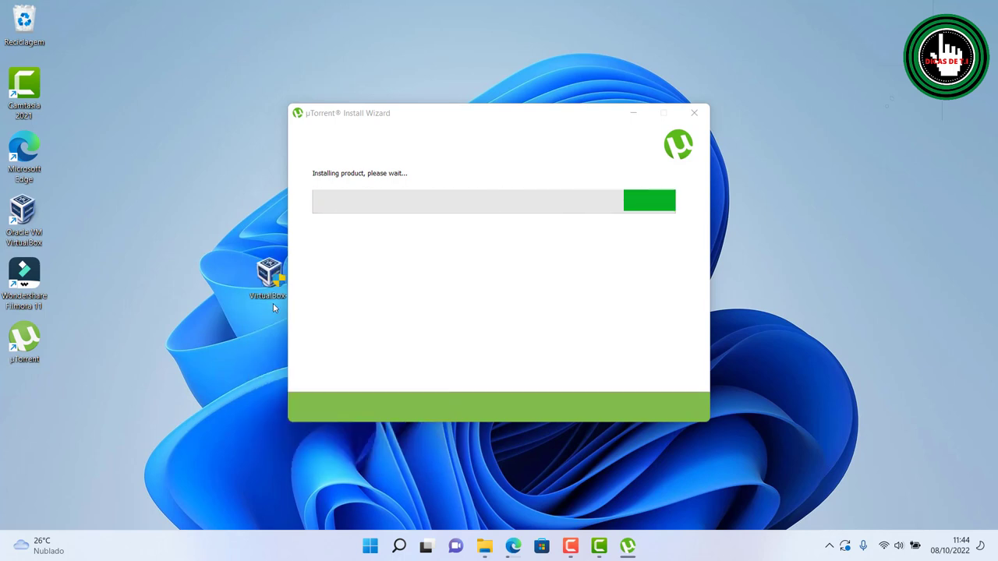
pyautogui.rightClick(216, 191)
pyautogui.click(276, 245)
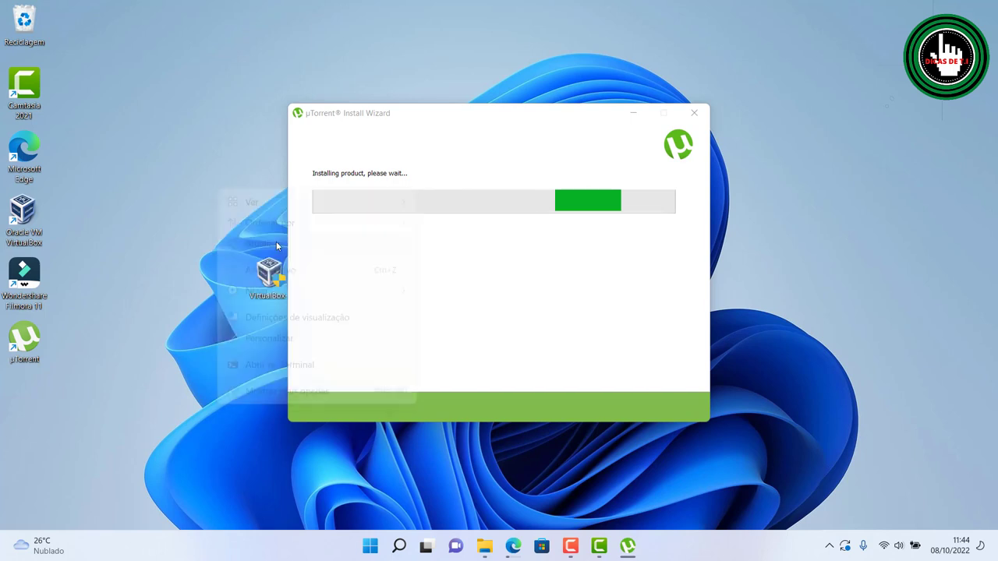
pyautogui.rightClick(210, 164)
pyautogui.click(240, 221)
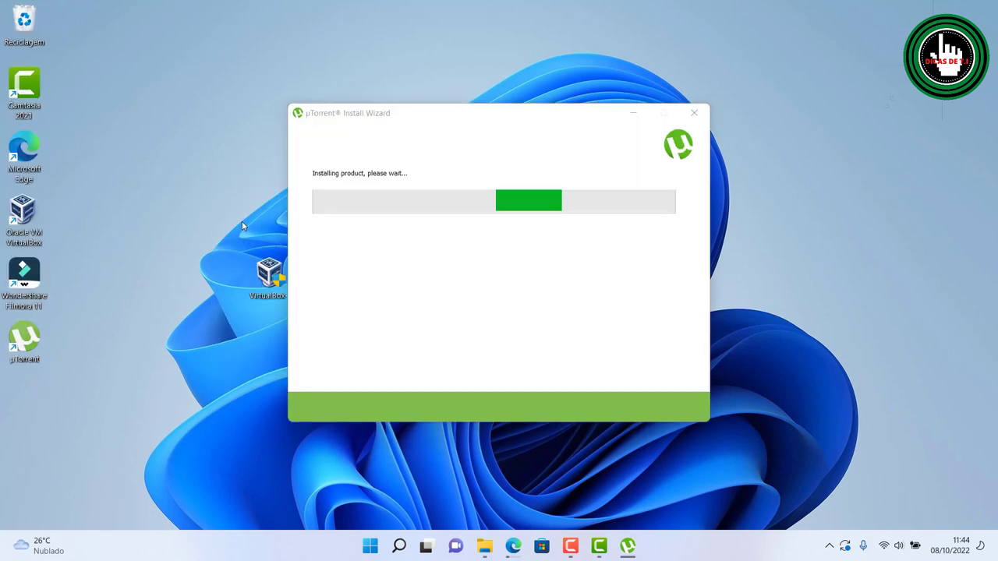
pyautogui.rightClick(187, 142)
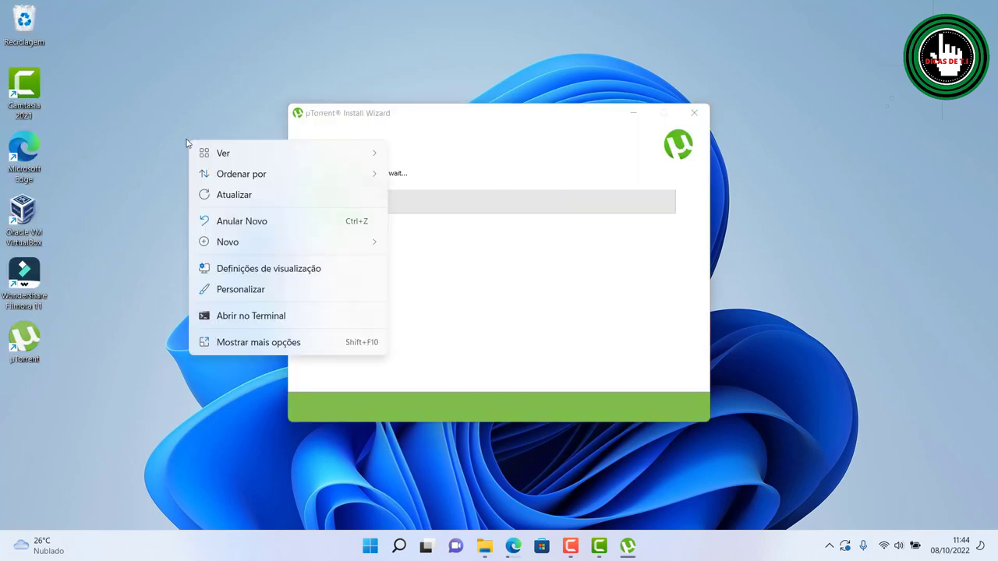
pyautogui.click(209, 195)
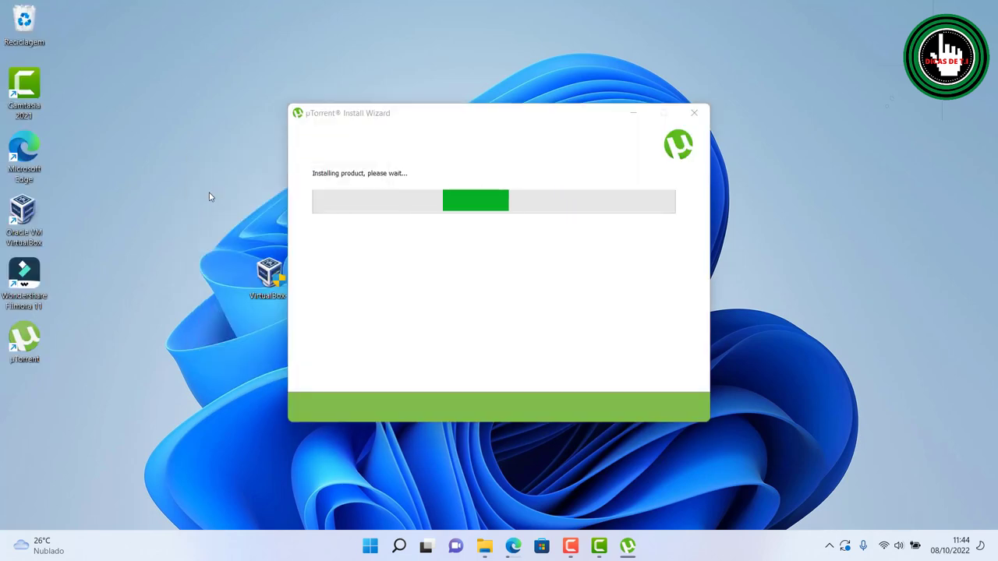
pyautogui.rightClick(211, 194)
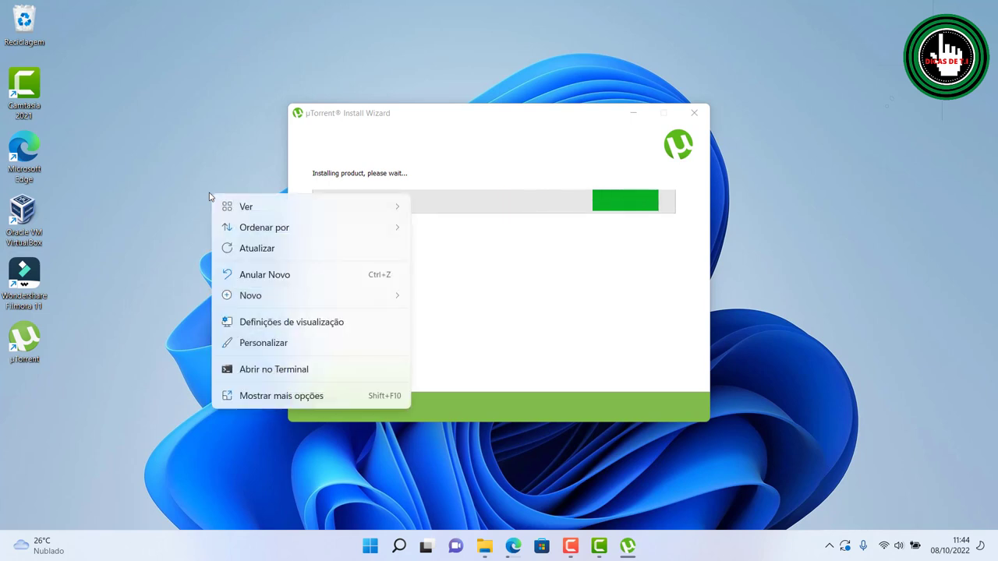
pyautogui.click(245, 245)
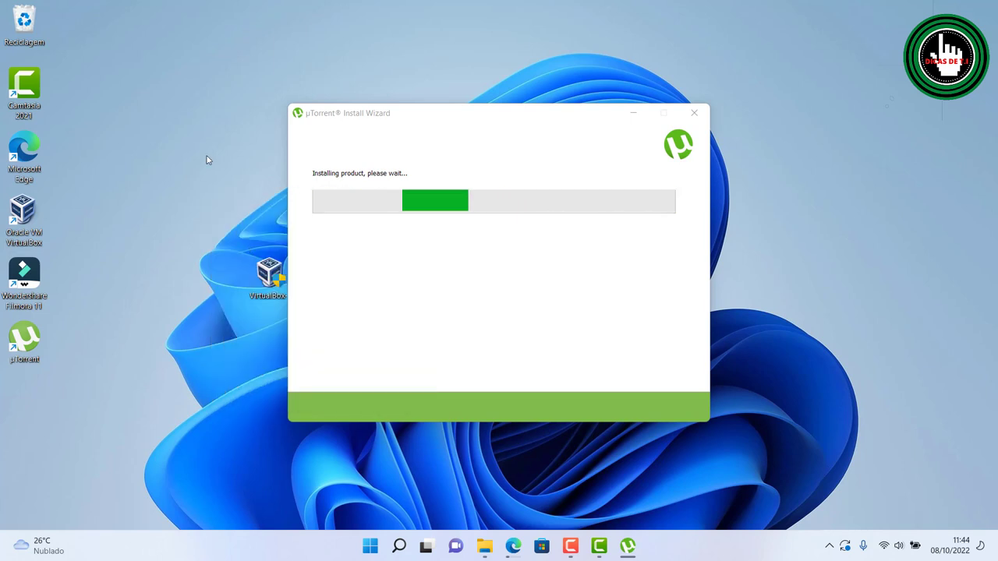
pyautogui.rightClick(208, 159)
pyautogui.click(244, 210)
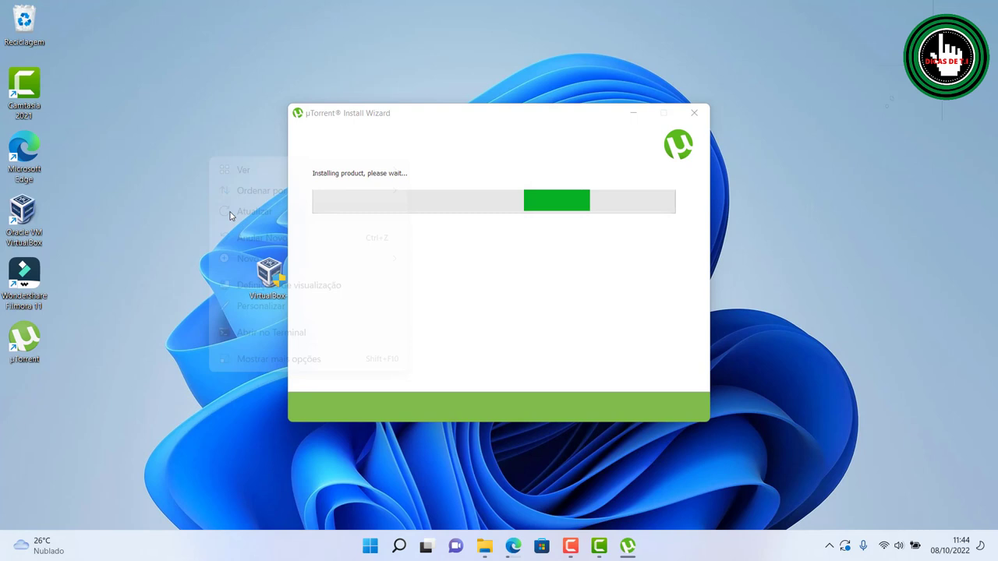
pyautogui.rightClick(143, 379)
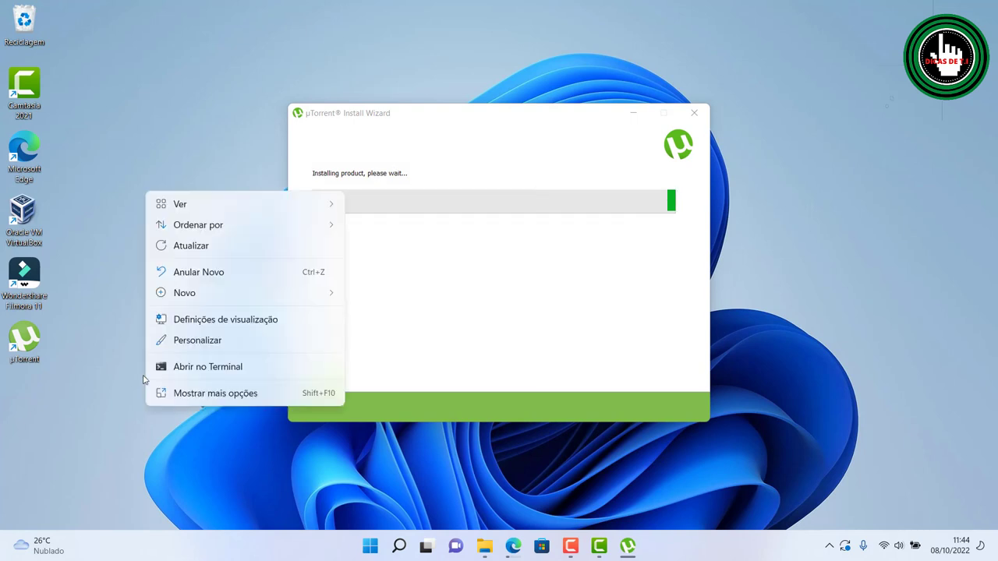
pyautogui.click(193, 248)
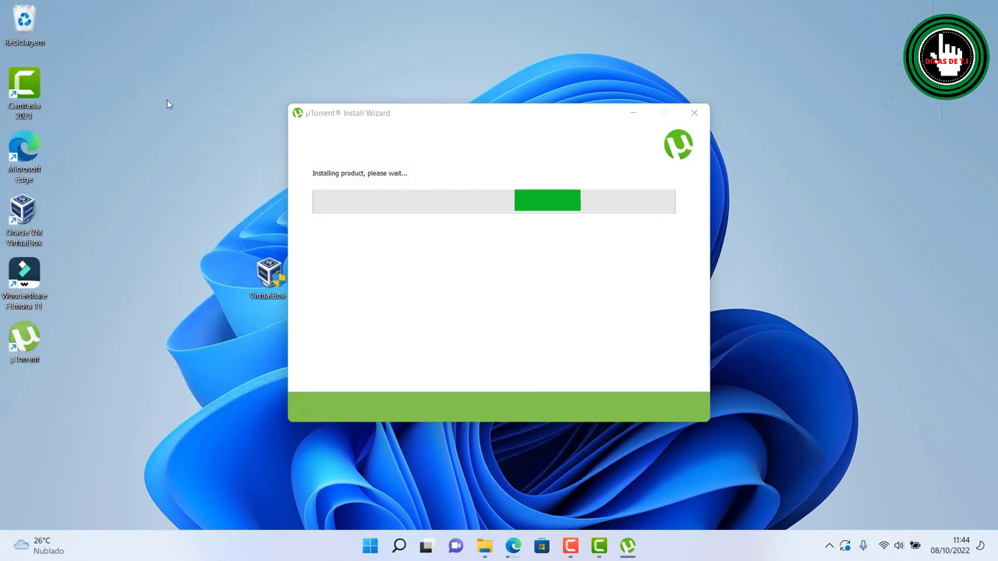
pyautogui.rightClick(171, 77)
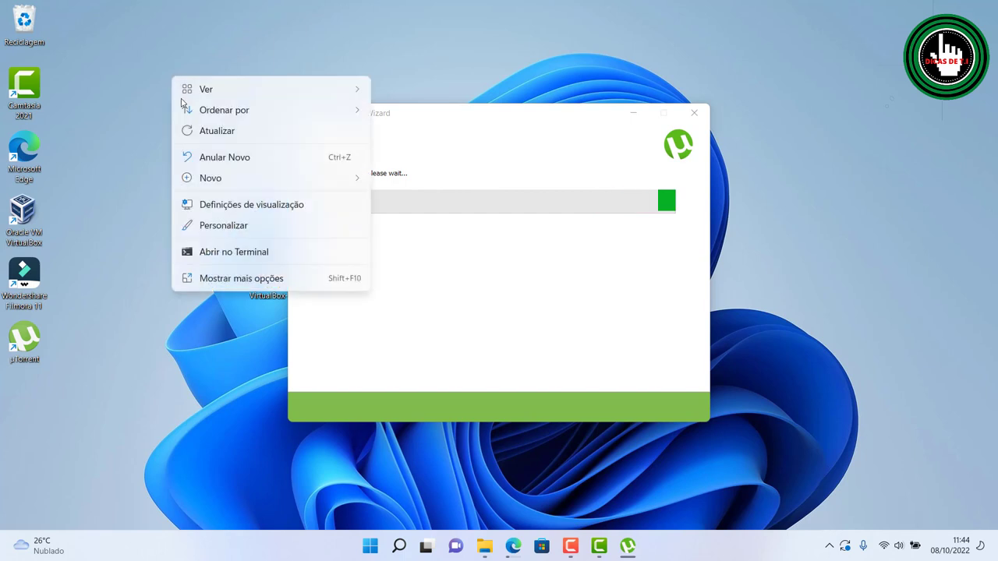
pyautogui.click(205, 137)
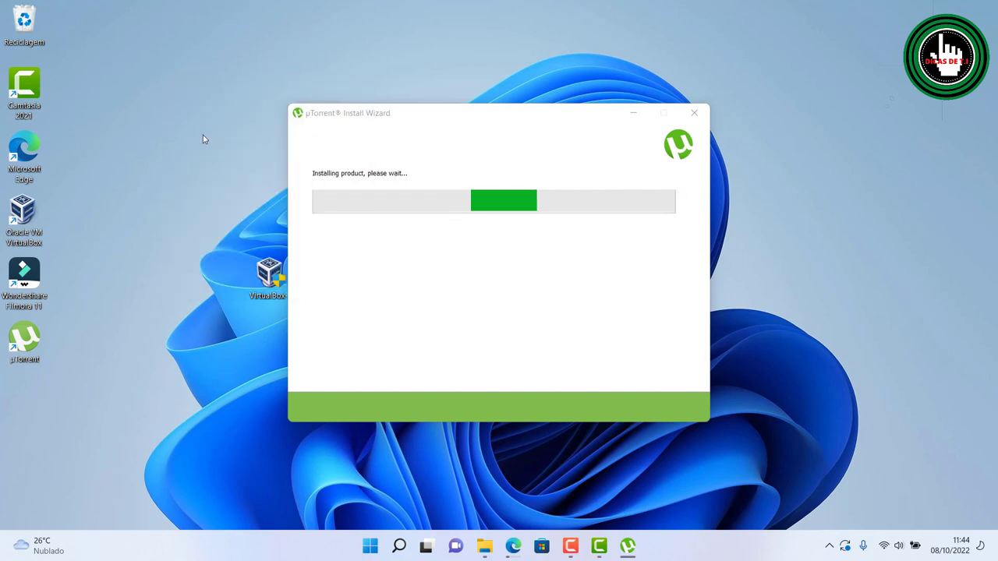
pyautogui.rightClick(203, 139)
pyautogui.click(227, 192)
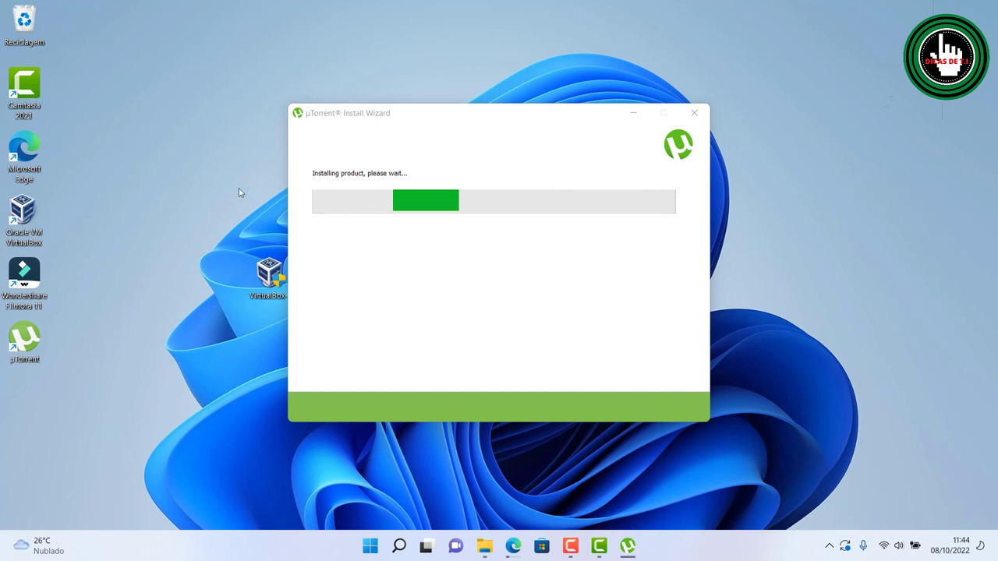
pyautogui.rightClick(220, 174)
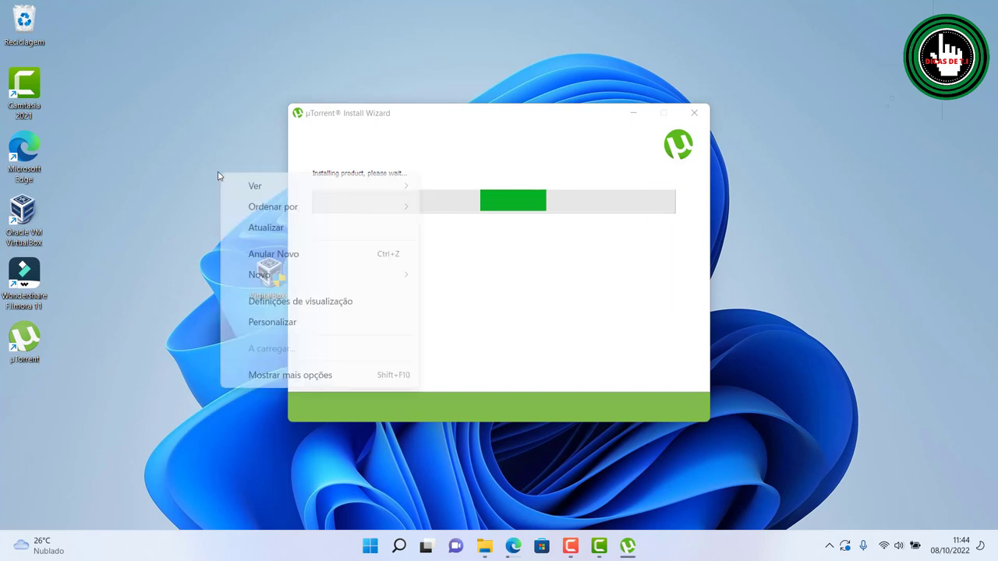
pyautogui.click(258, 228)
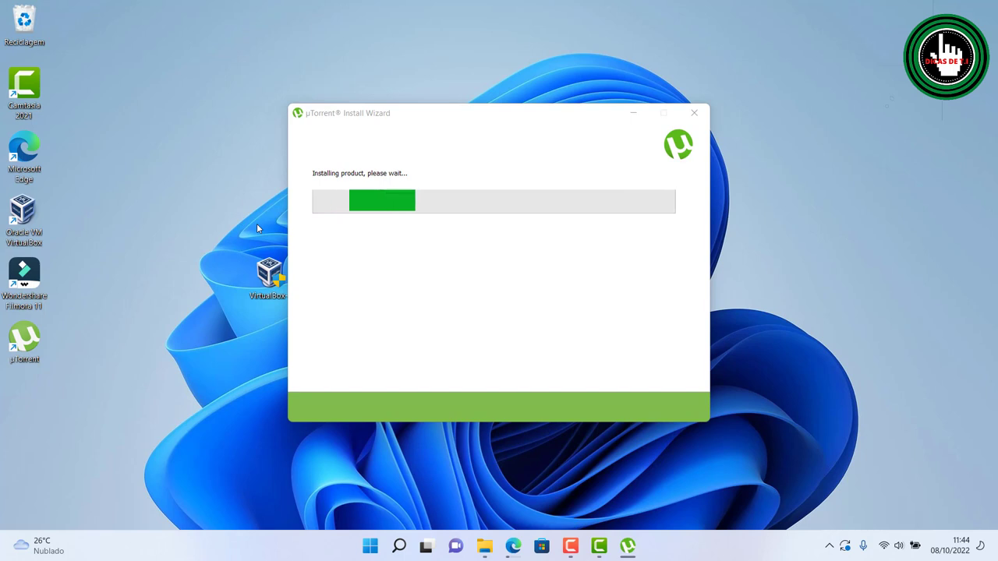
pyautogui.rightClick(390, 40)
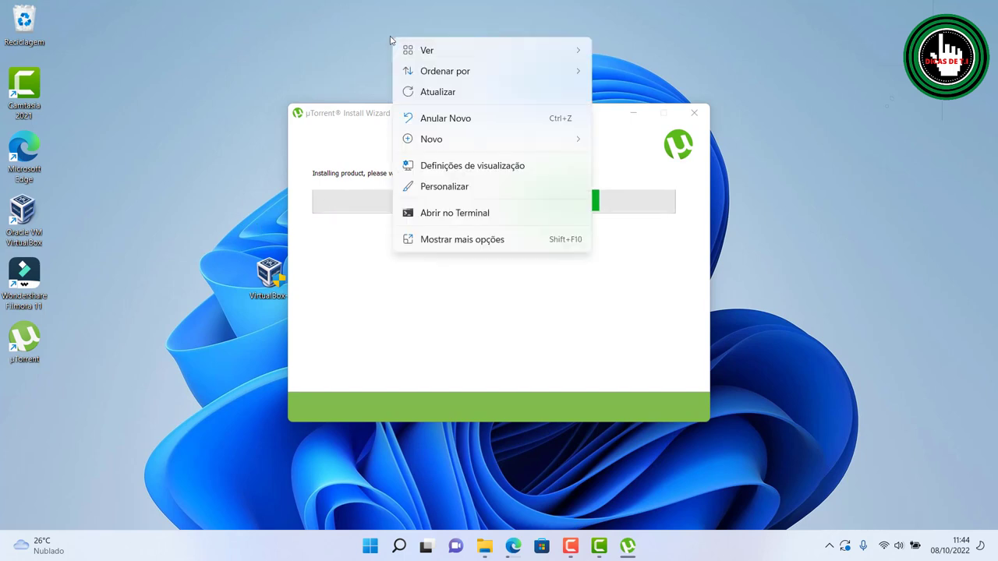
pyautogui.click(433, 90)
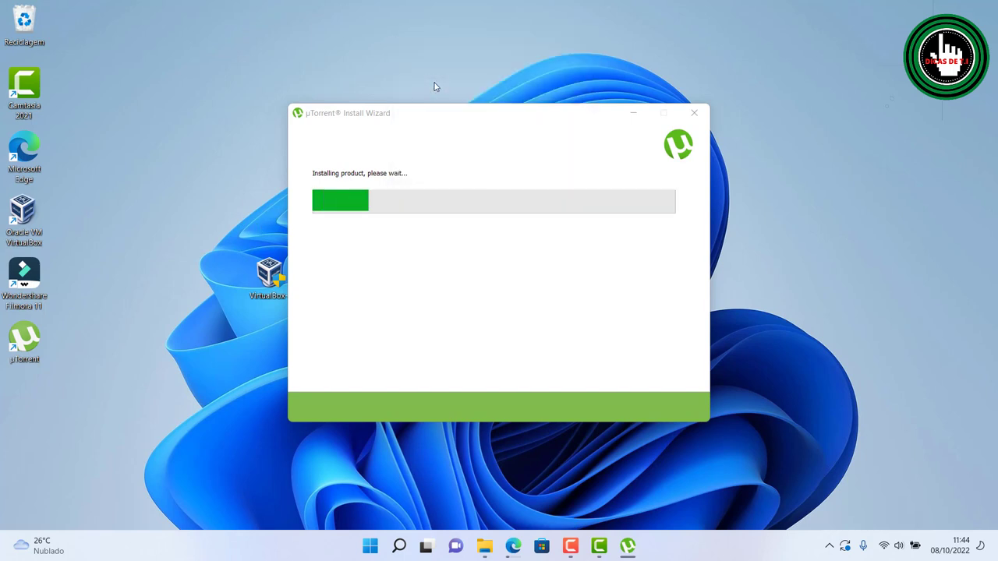
pyautogui.rightClick(187, 161)
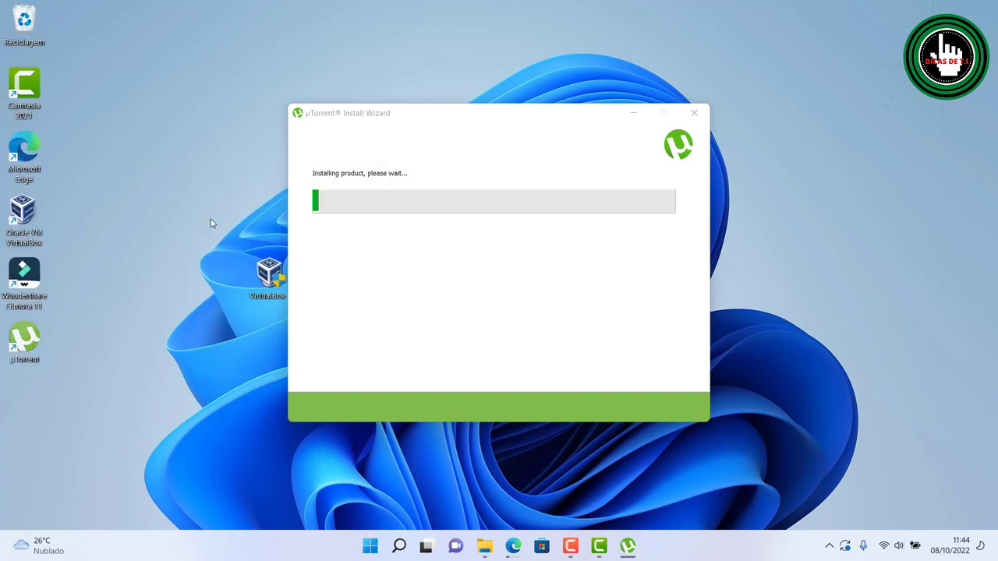
pyautogui.rightClick(194, 210)
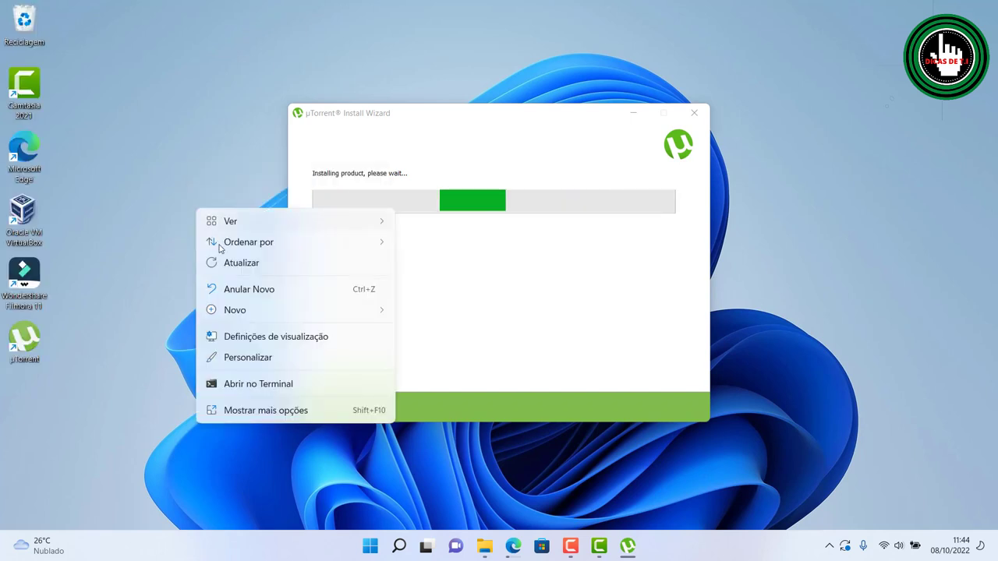
pyautogui.click(230, 264)
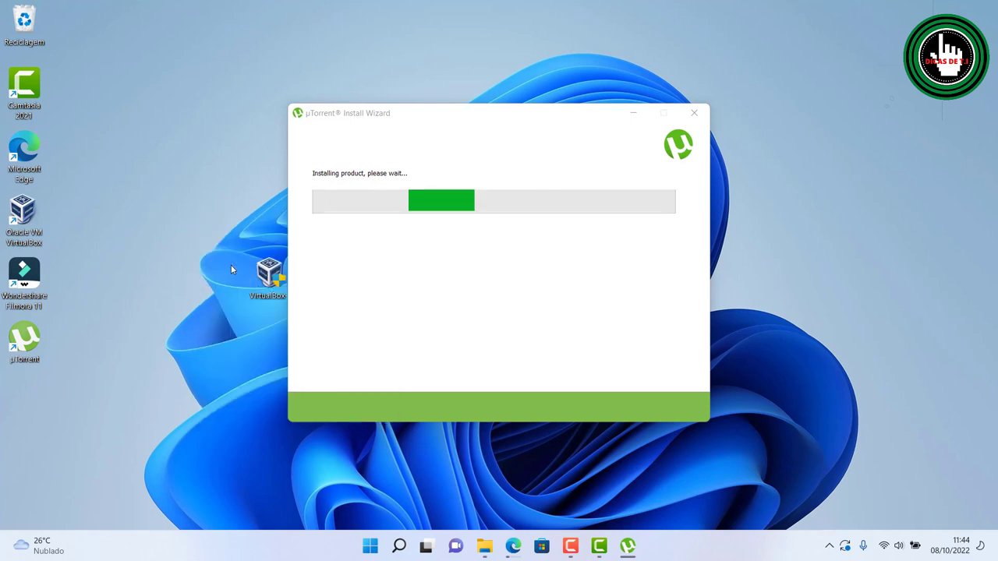
pyautogui.rightClick(201, 167)
pyautogui.click(249, 221)
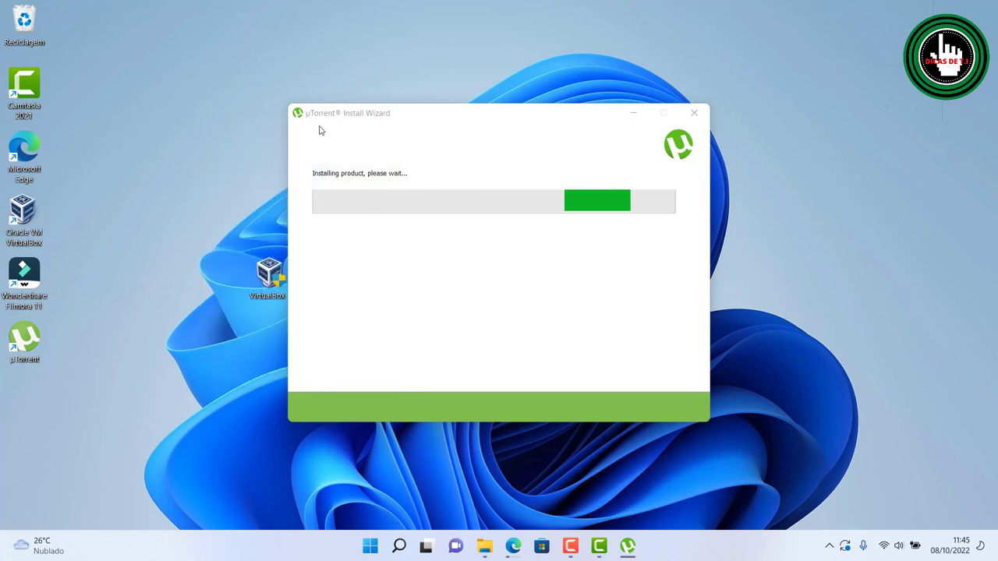
pyautogui.rightClick(294, 31)
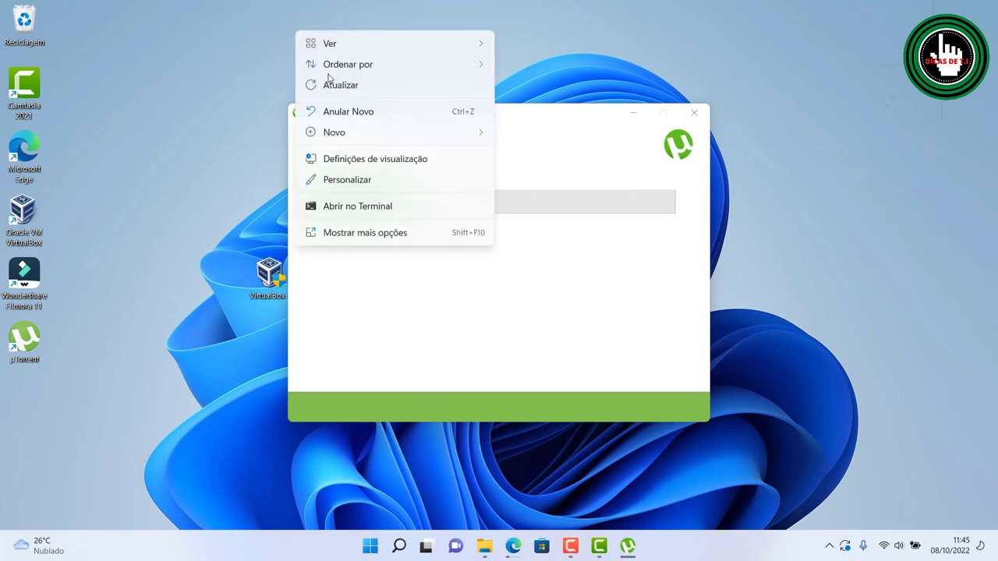
pyautogui.click(330, 84)
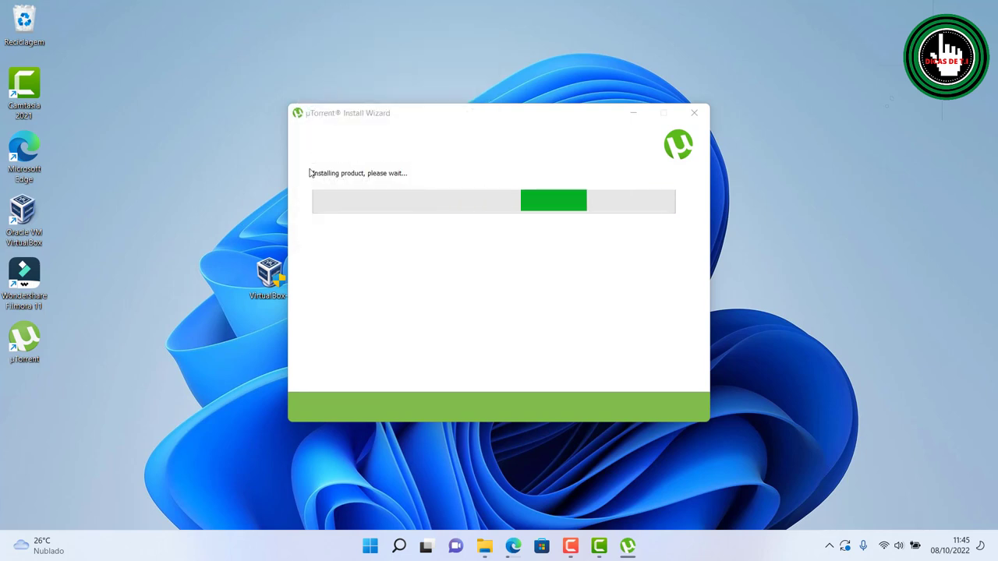
pyautogui.rightClick(95, 277)
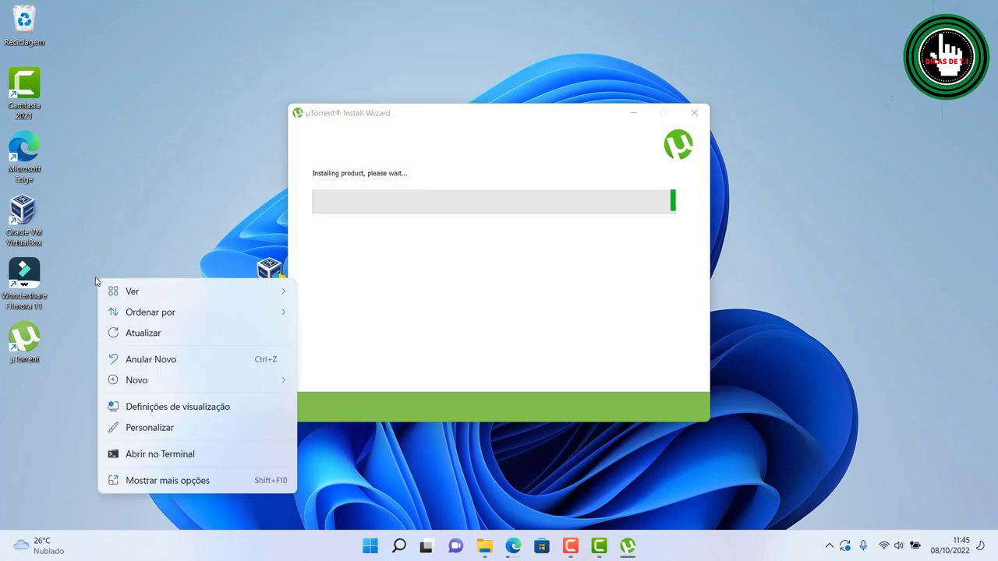
pyautogui.click(131, 334)
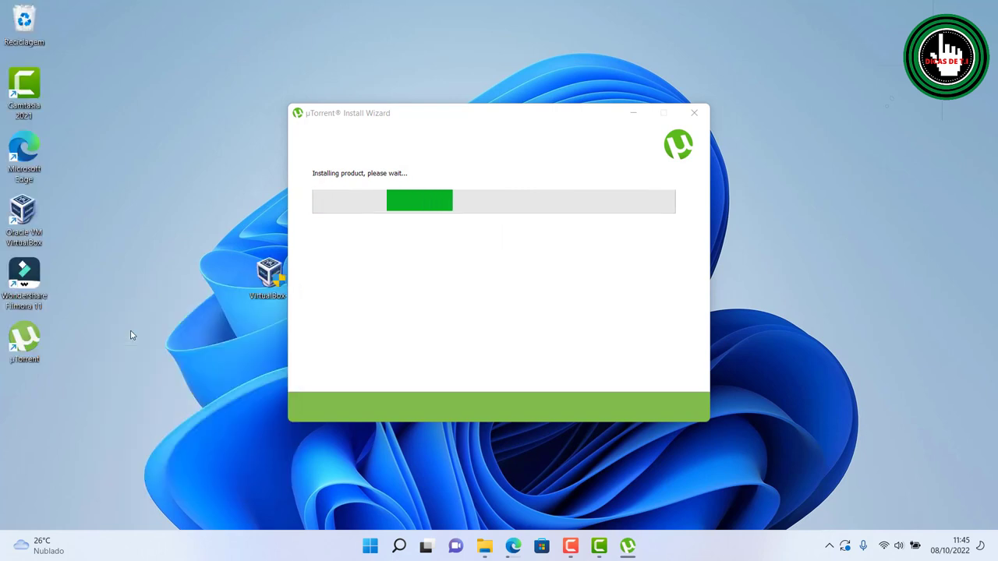
pyautogui.rightClick(218, 425)
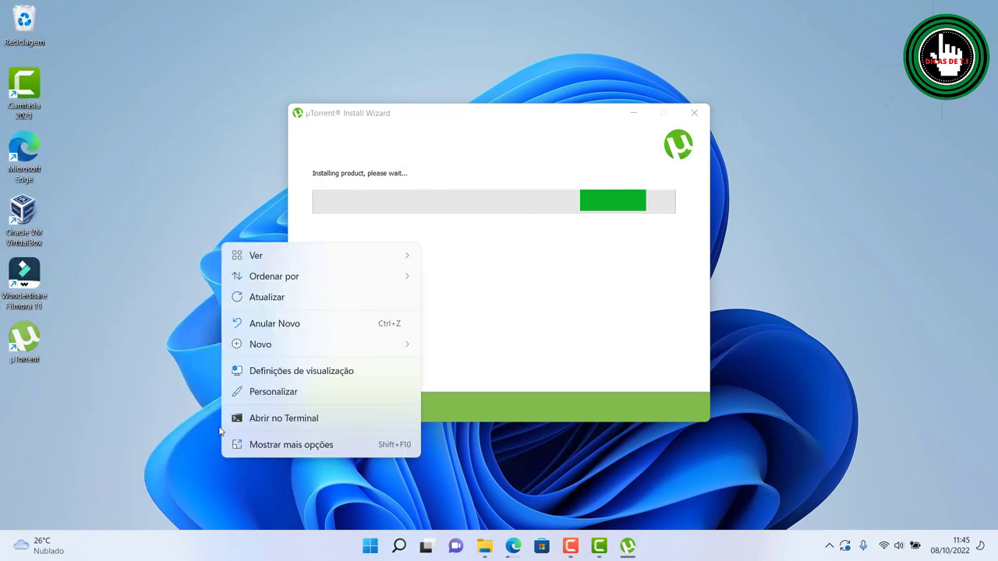
pyautogui.click(295, 302)
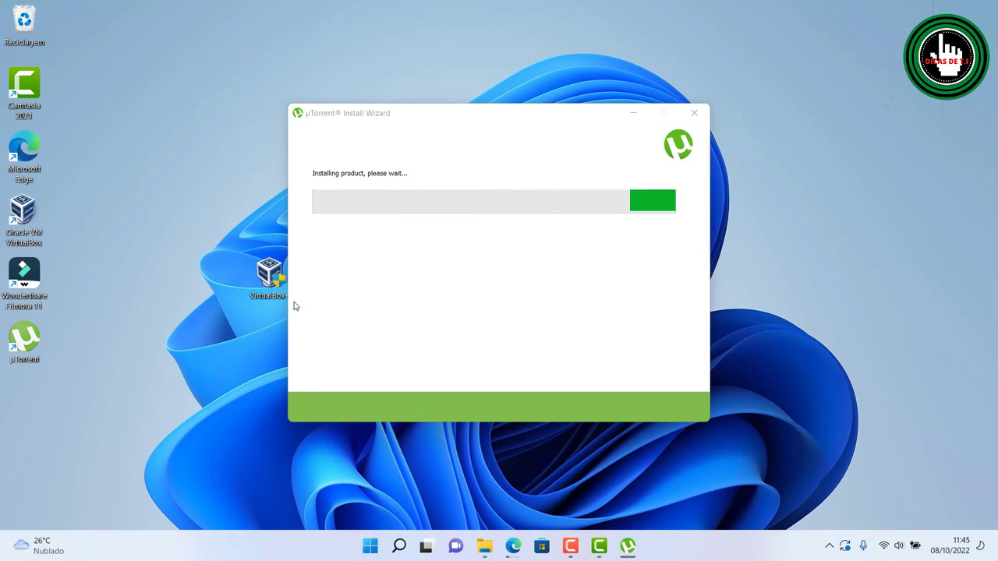
pyautogui.rightClick(116, 205)
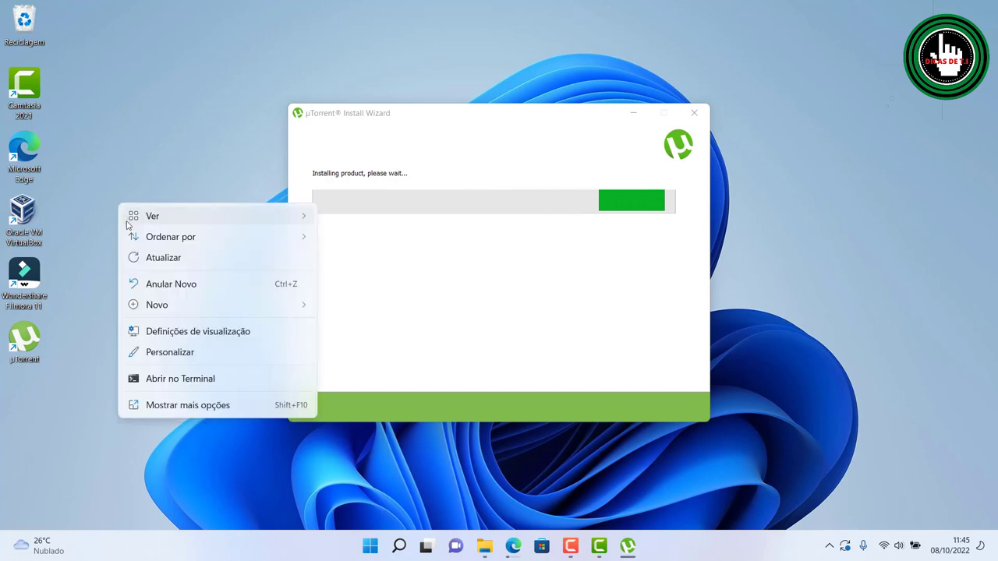
pyautogui.click(135, 252)
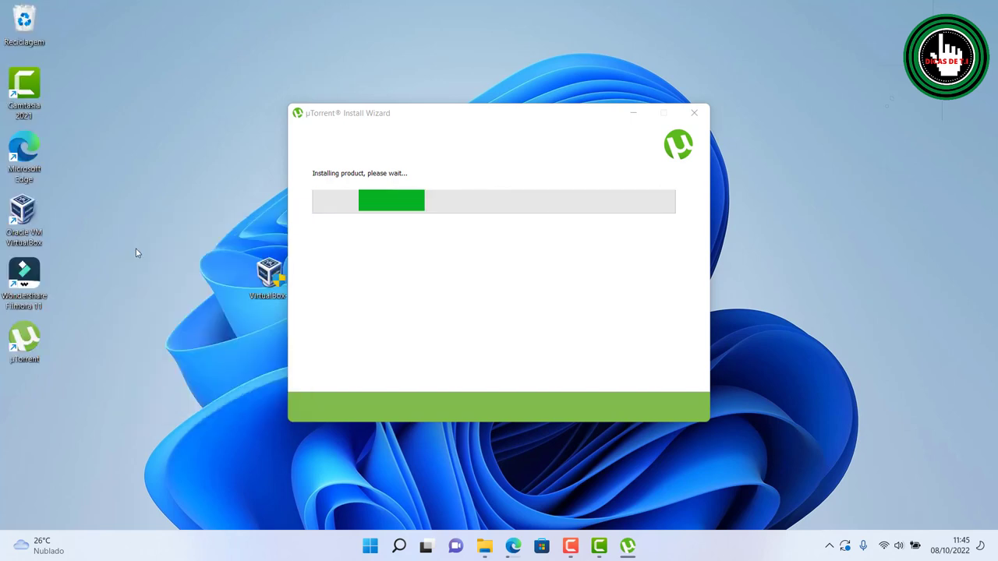
pyautogui.rightClick(136, 252)
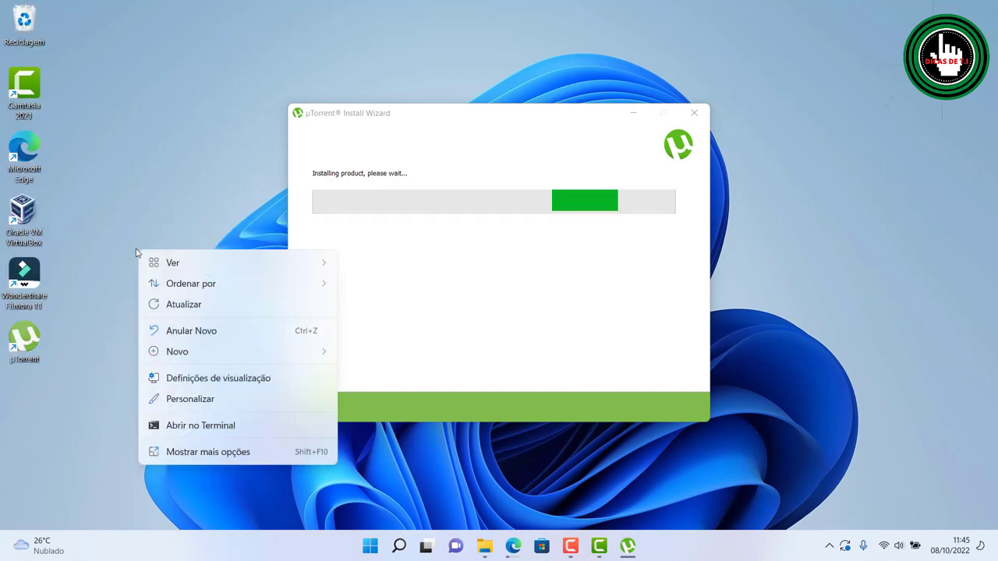
pyautogui.click(159, 306)
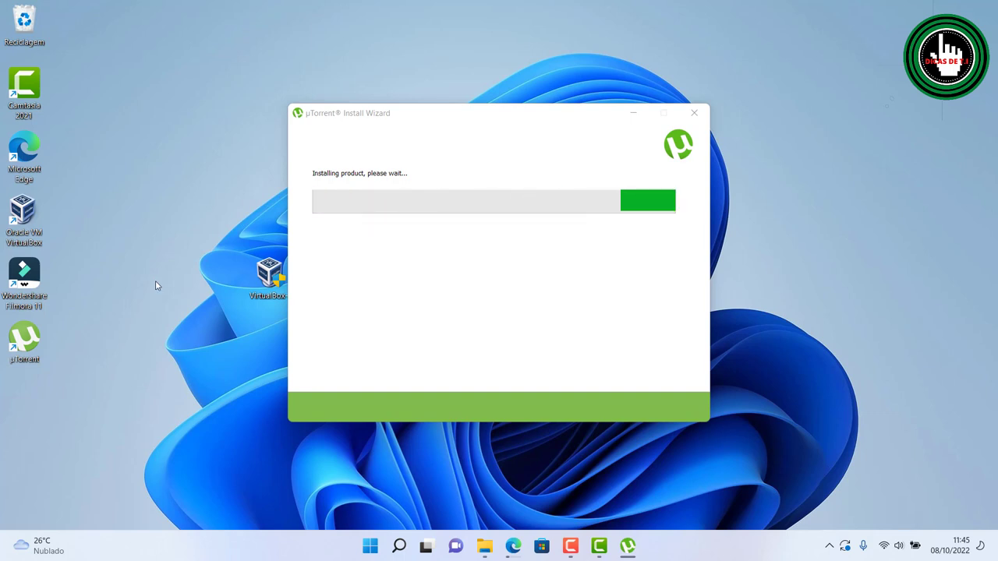
pyautogui.rightClick(155, 235)
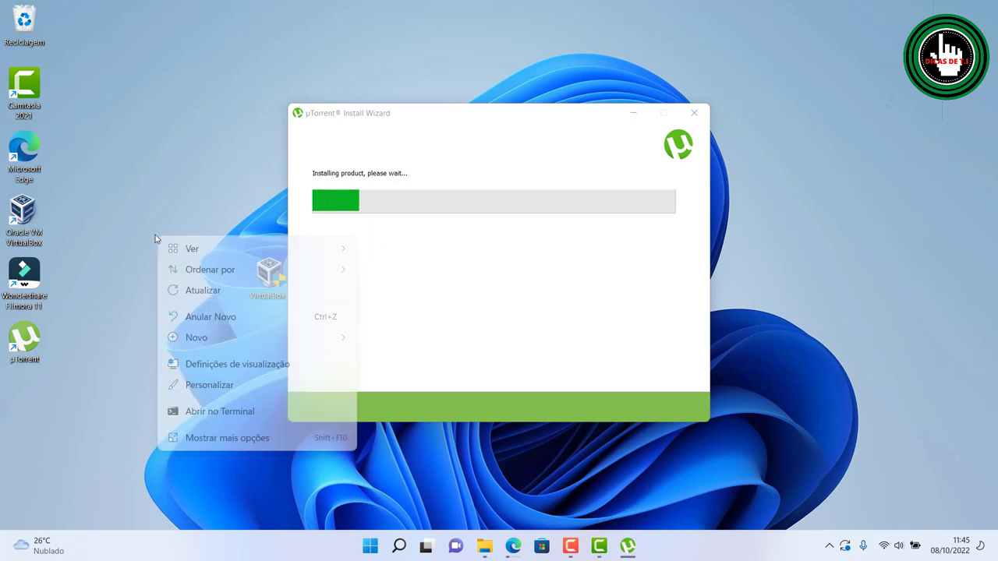
pyautogui.click(181, 288)
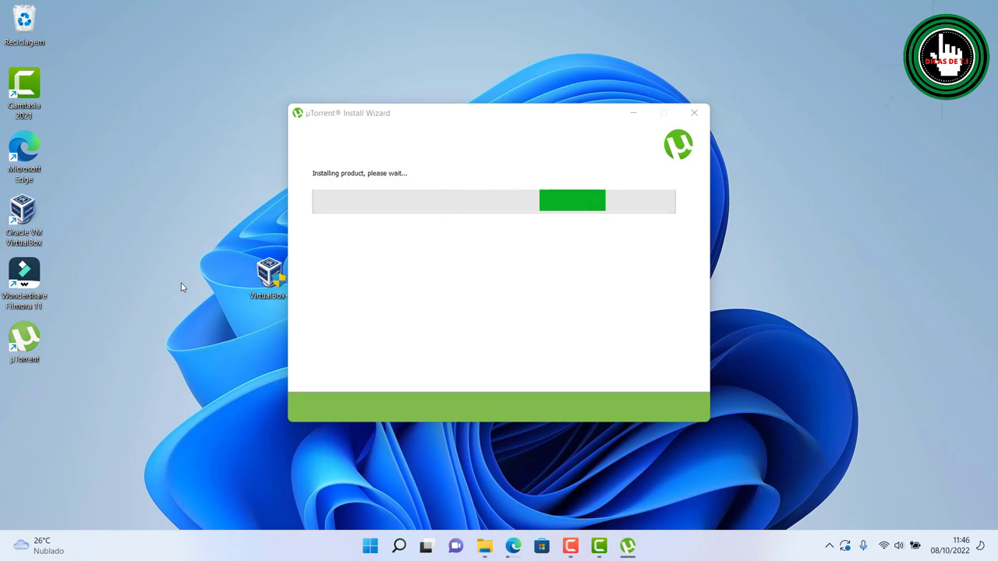
pyautogui.rightClick(111, 130)
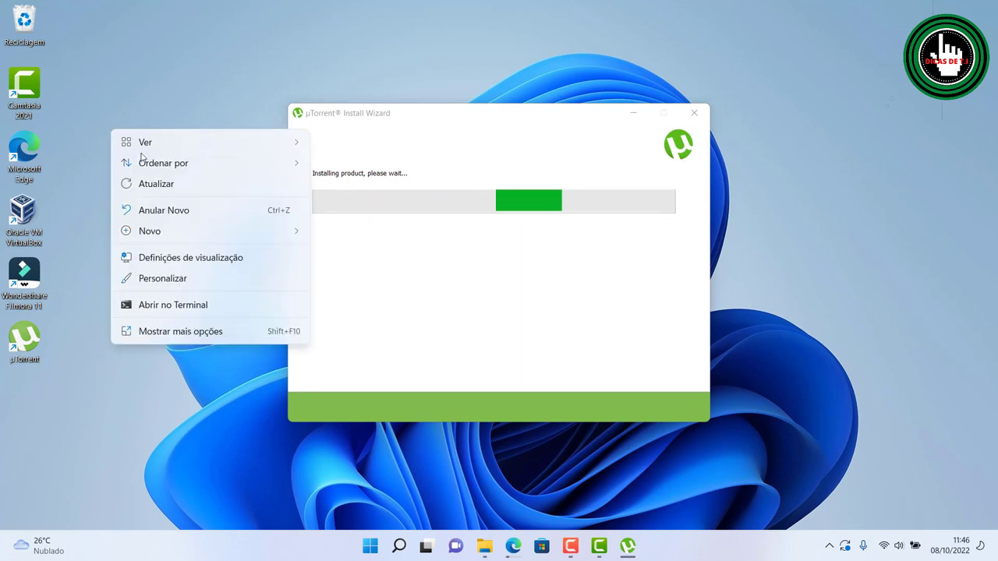
pyautogui.click(181, 190)
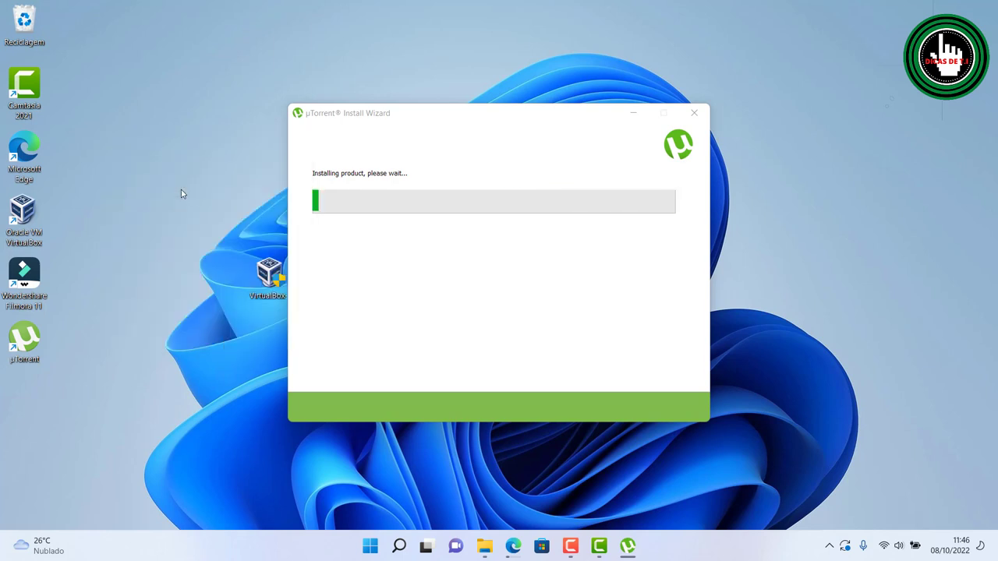
pyautogui.rightClick(761, 145)
pyautogui.click(783, 193)
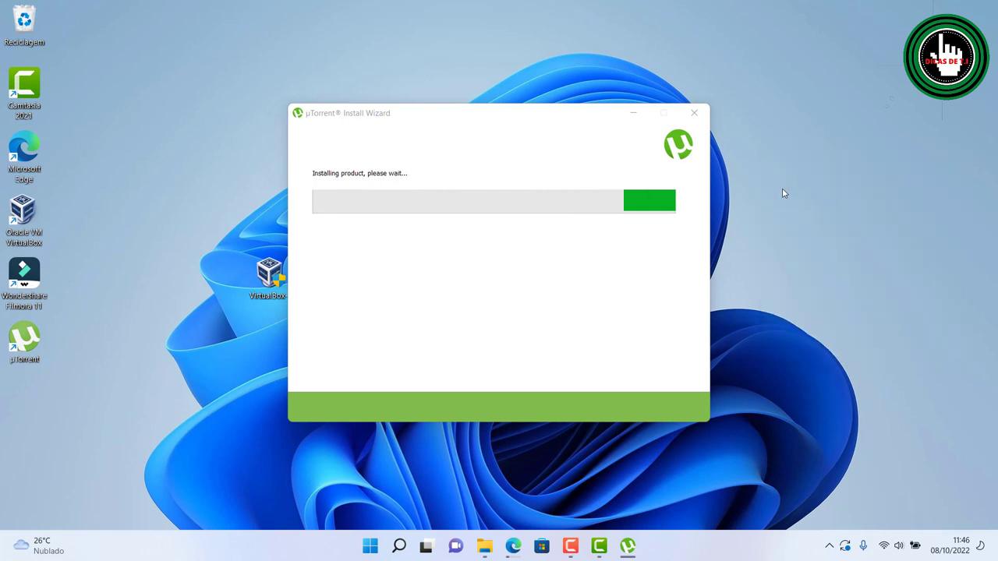
pyautogui.rightClick(200, 96)
pyautogui.click(226, 156)
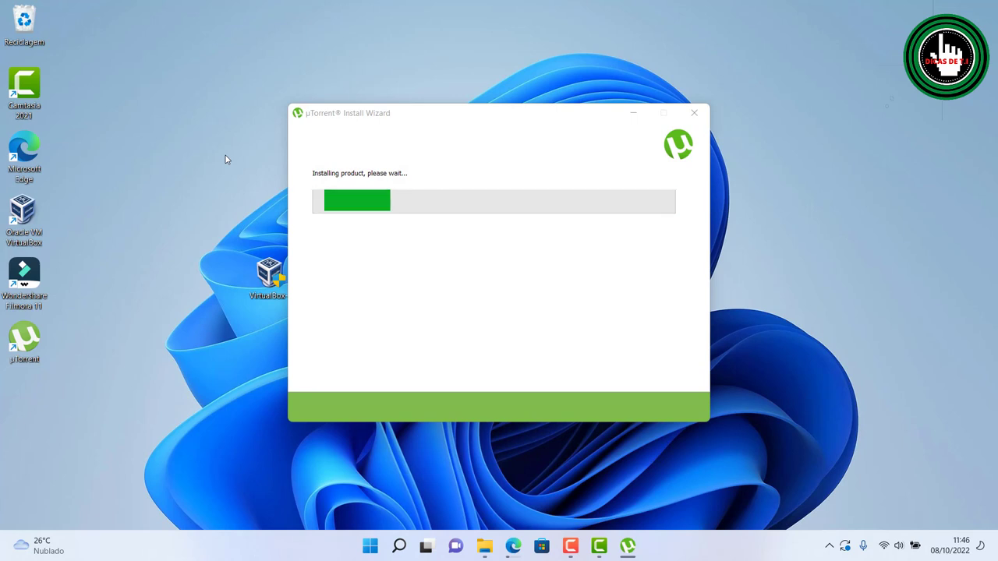
pyautogui.rightClick(225, 156)
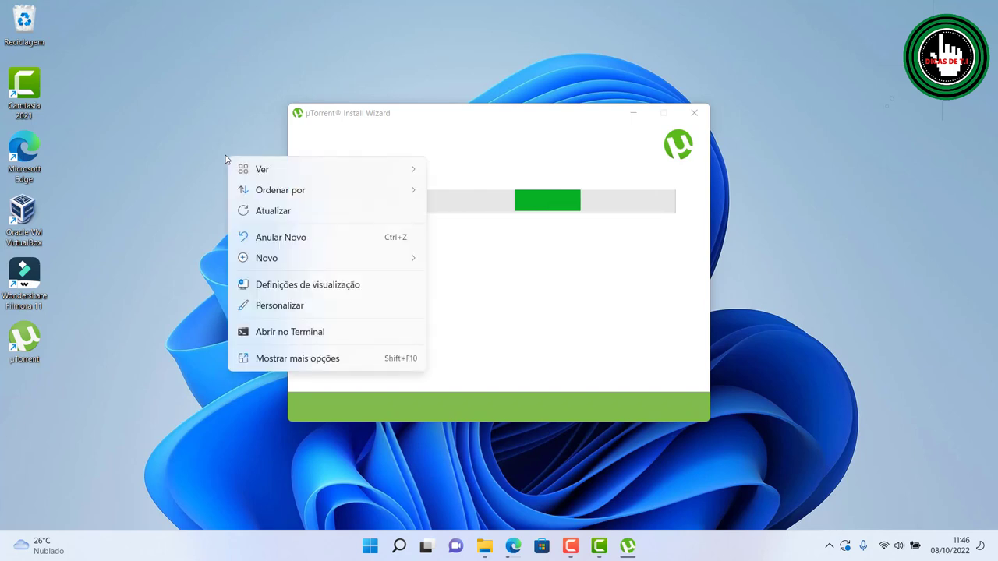
pyautogui.click(265, 210)
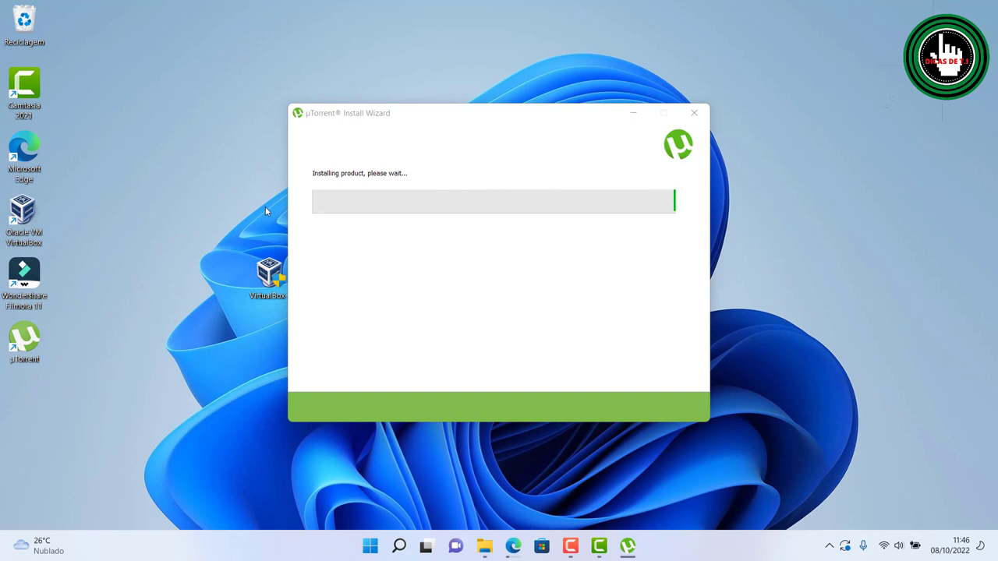
pyautogui.rightClick(265, 207)
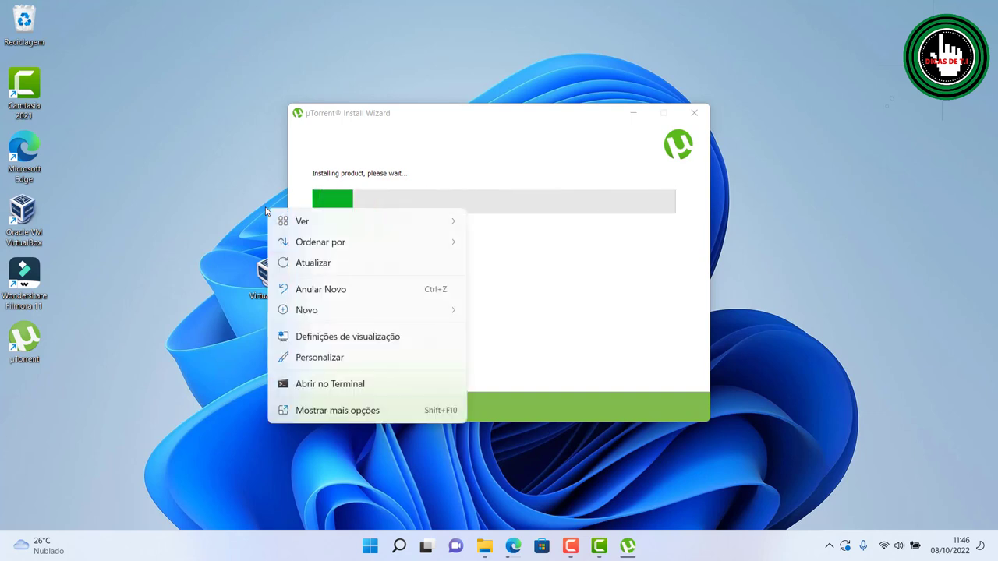
pyautogui.click(321, 263)
pyautogui.rightClick(115, 72)
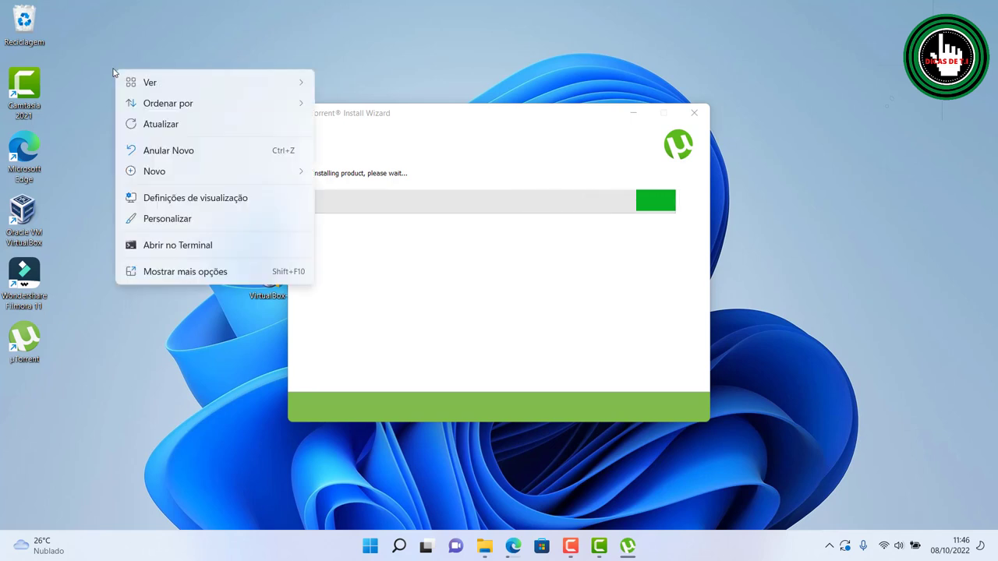
pyautogui.click(142, 125)
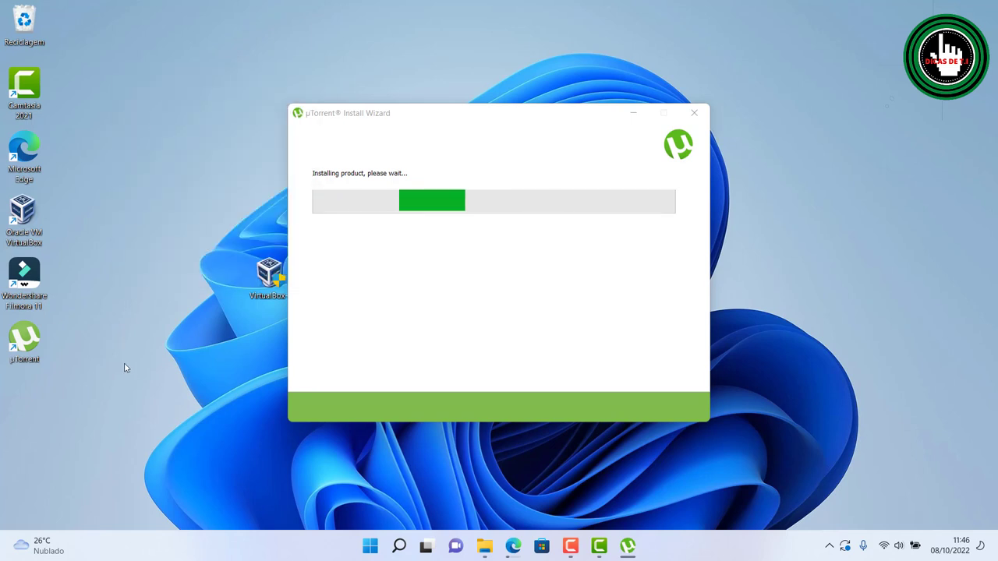
pyautogui.rightClick(134, 390)
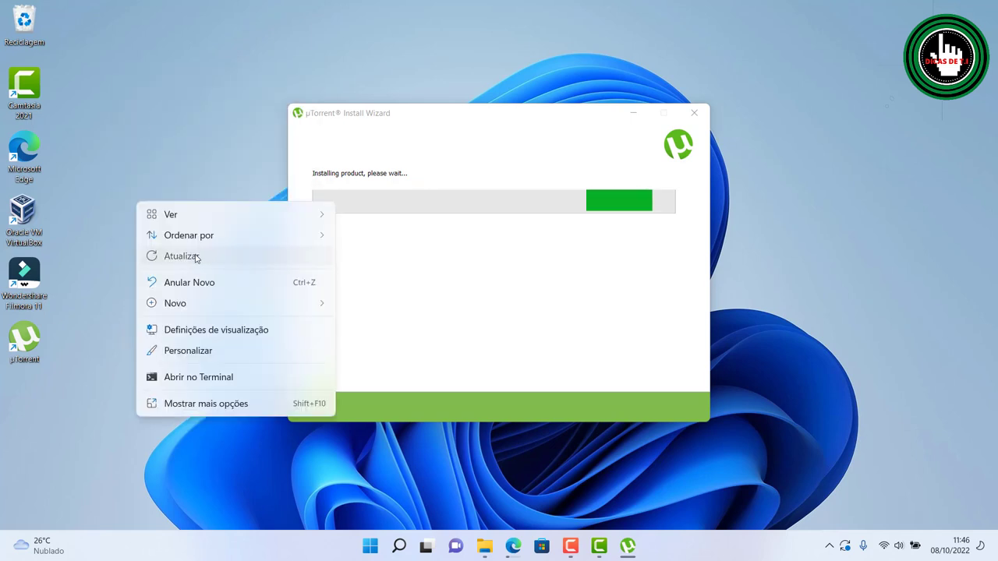
pyautogui.click(196, 256)
pyautogui.rightClick(732, 161)
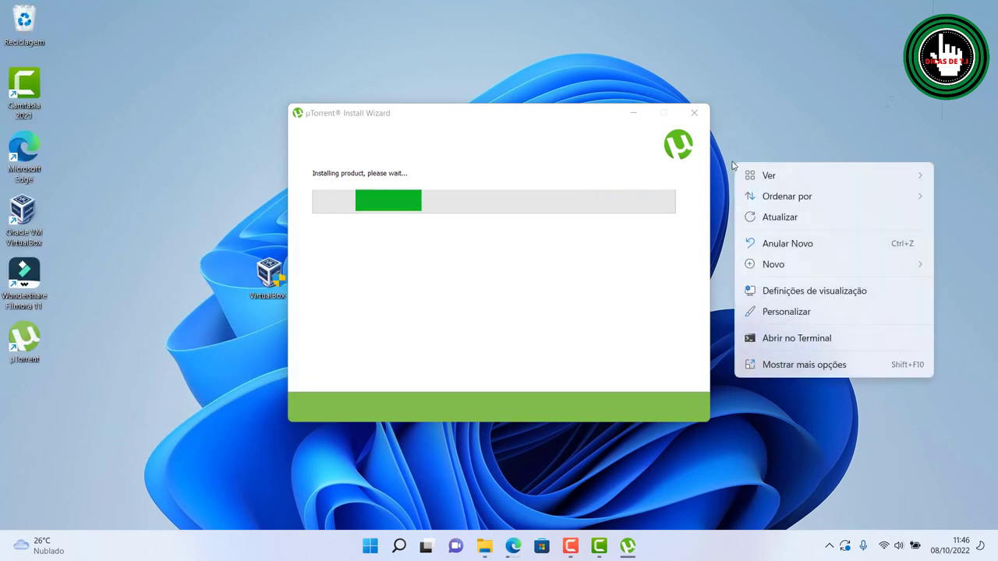
pyautogui.click(768, 217)
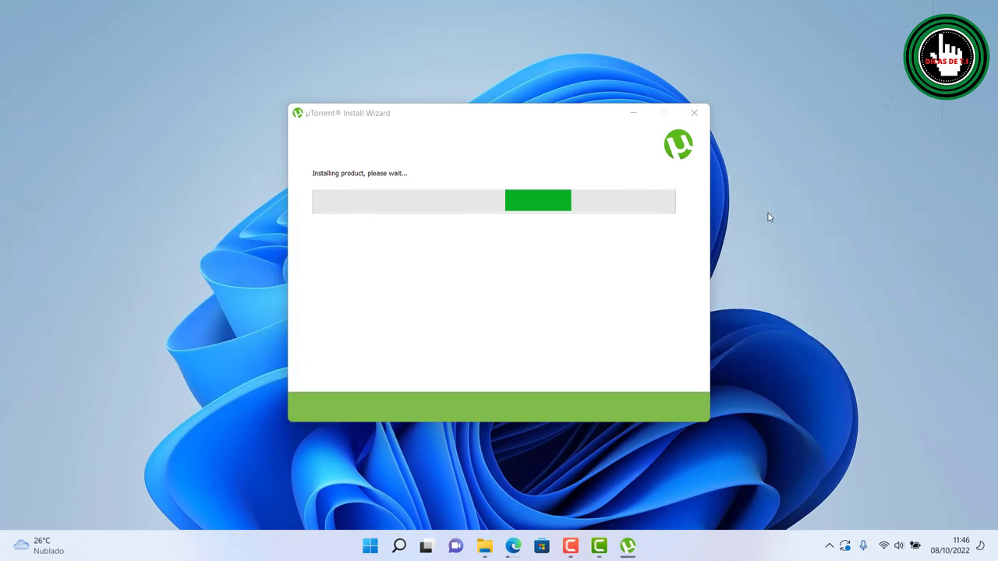
pyautogui.rightClick(846, 85)
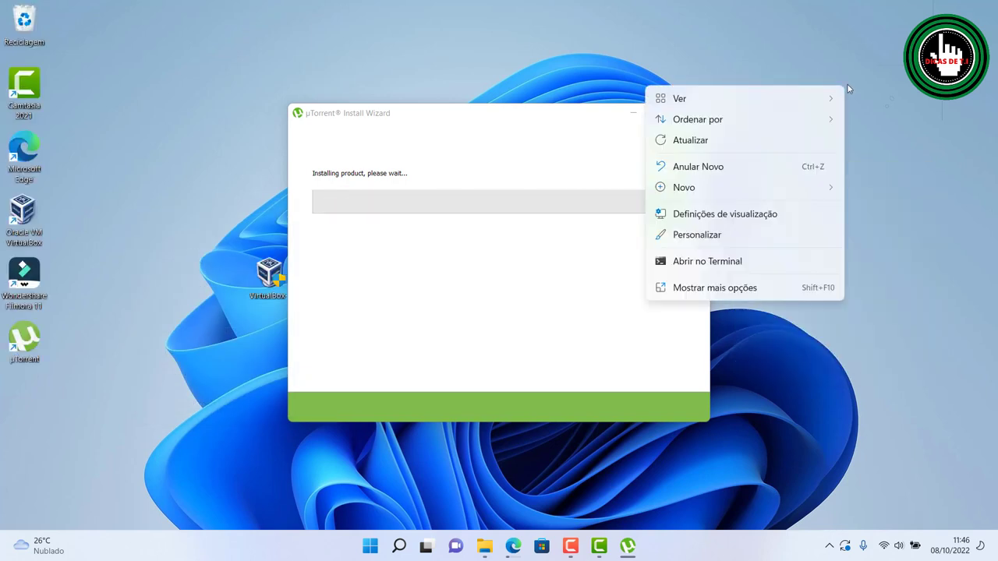
pyautogui.click(772, 147)
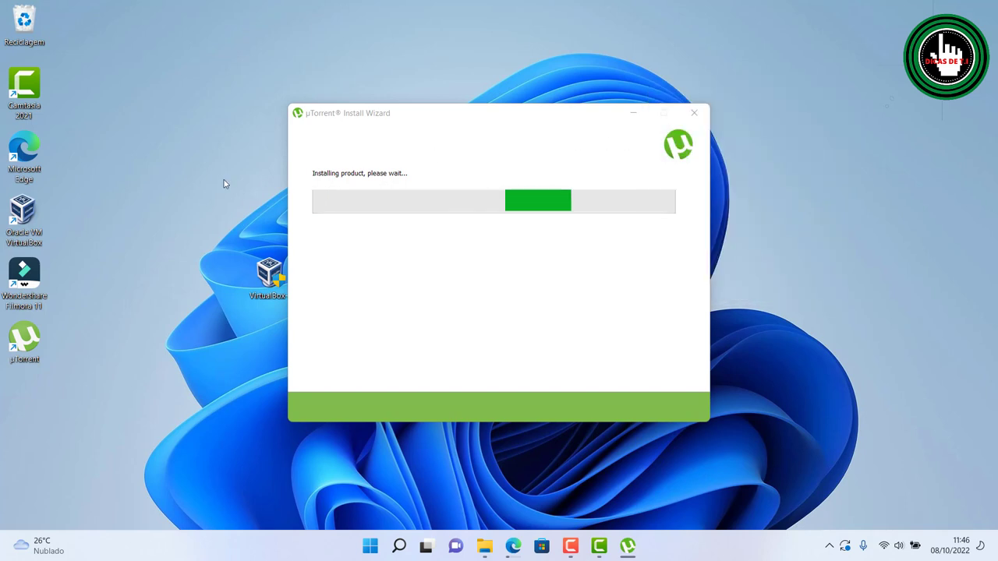
pyautogui.rightClick(194, 180)
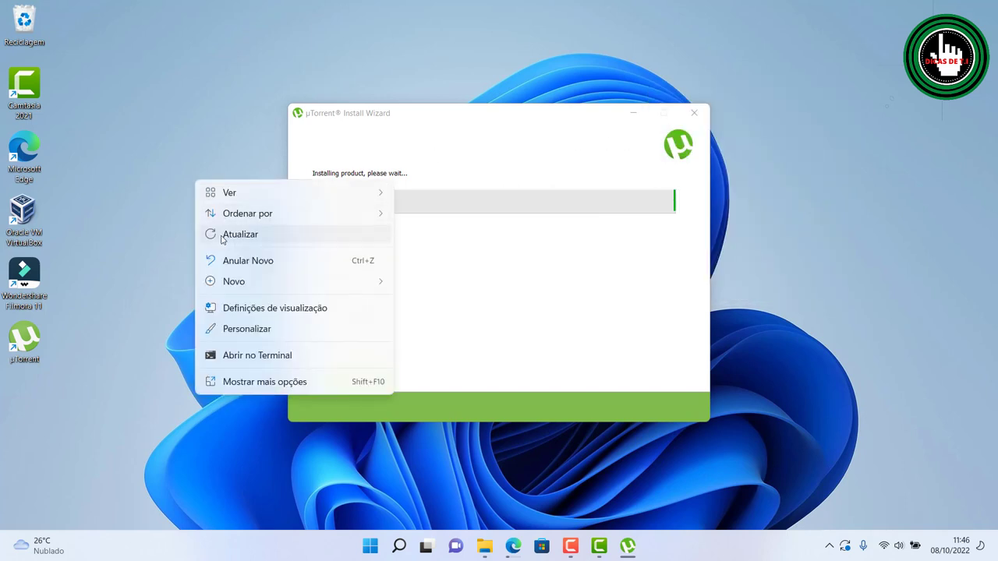
pyautogui.click(221, 235)
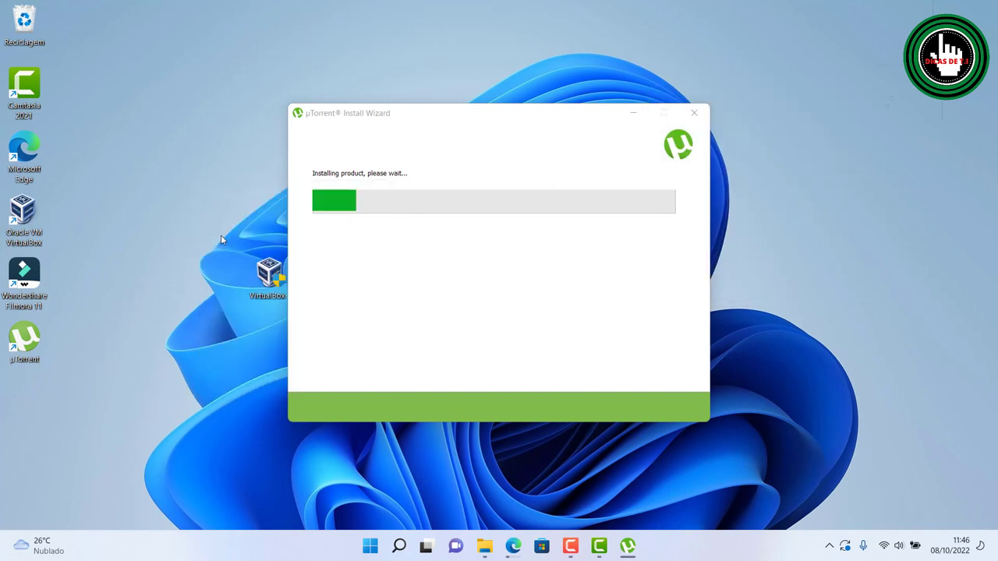
pyautogui.rightClick(48, 372)
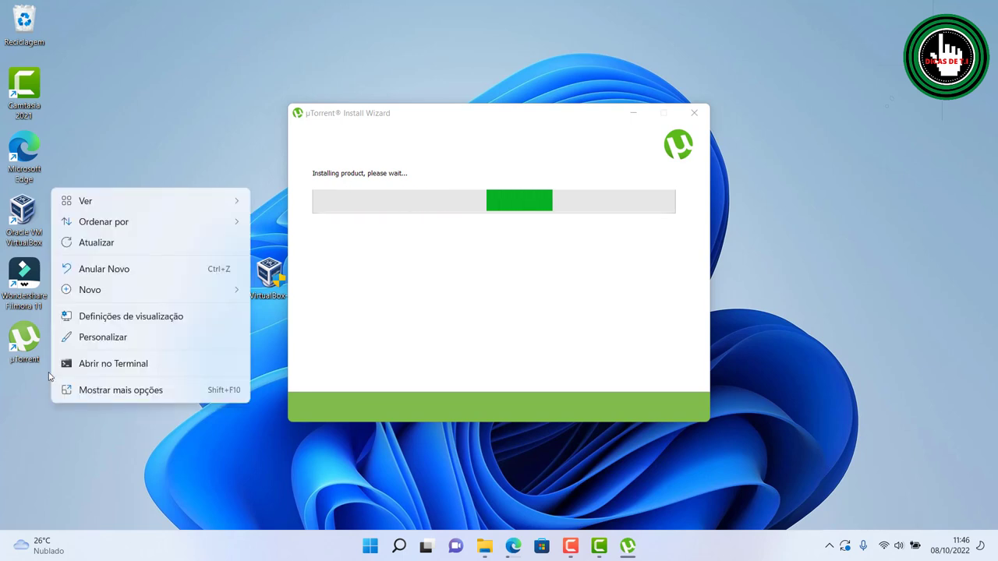
pyautogui.click(120, 246)
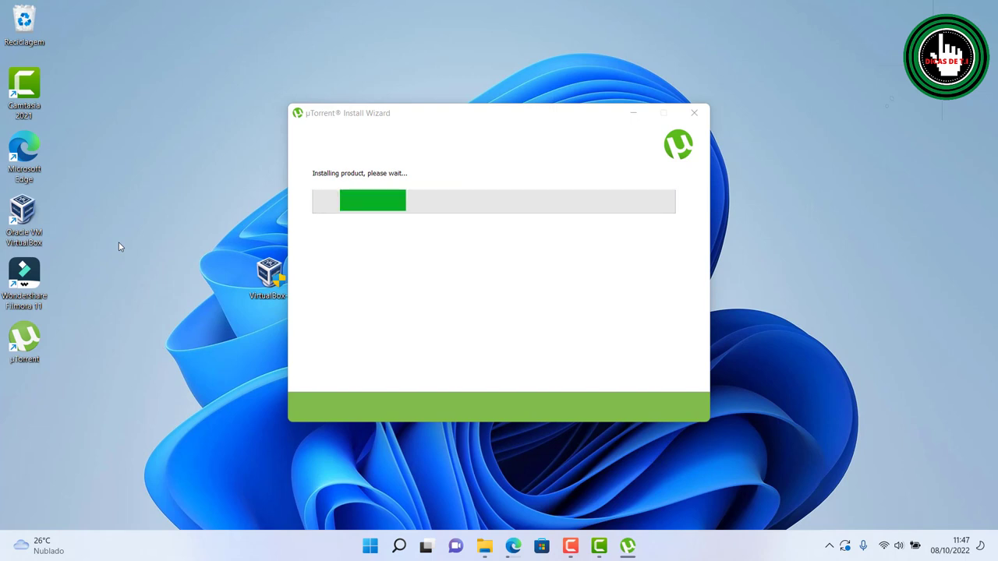
pyautogui.rightClick(226, 161)
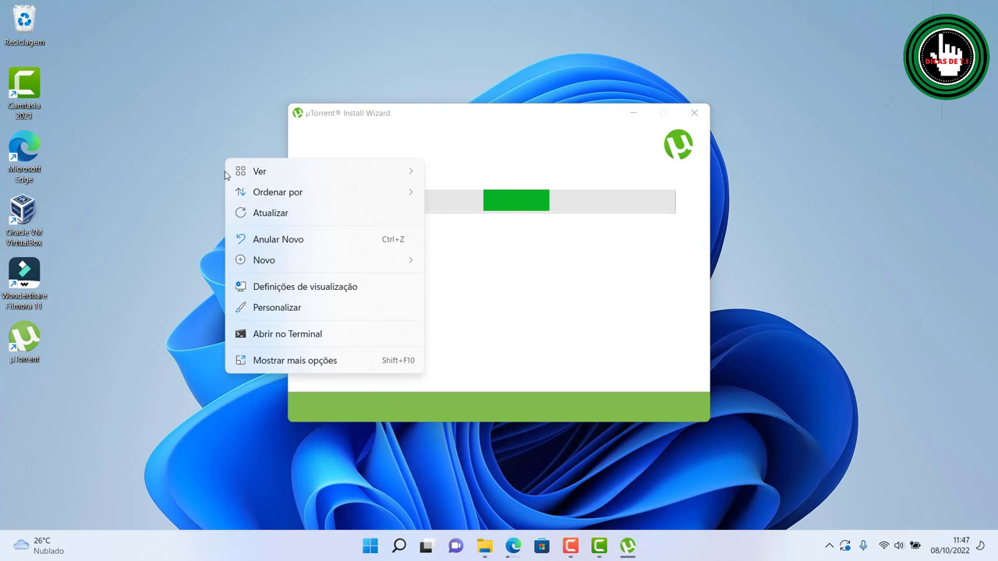
pyautogui.click(254, 213)
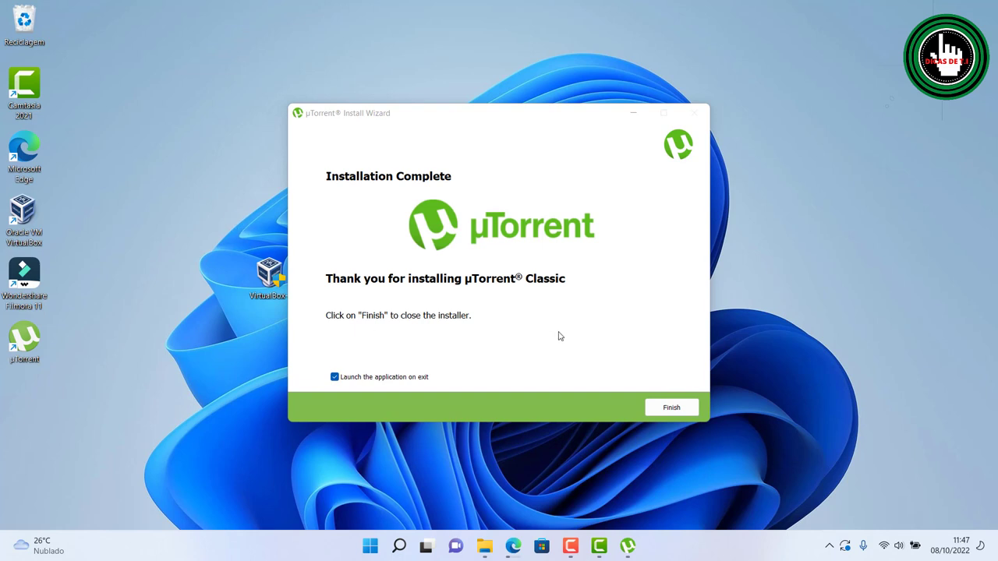
# Finish the install wizard with the application launching on exit and, with the opened browser page minimized, show µTorrent's Torrents list.
pyautogui.click(672, 408)
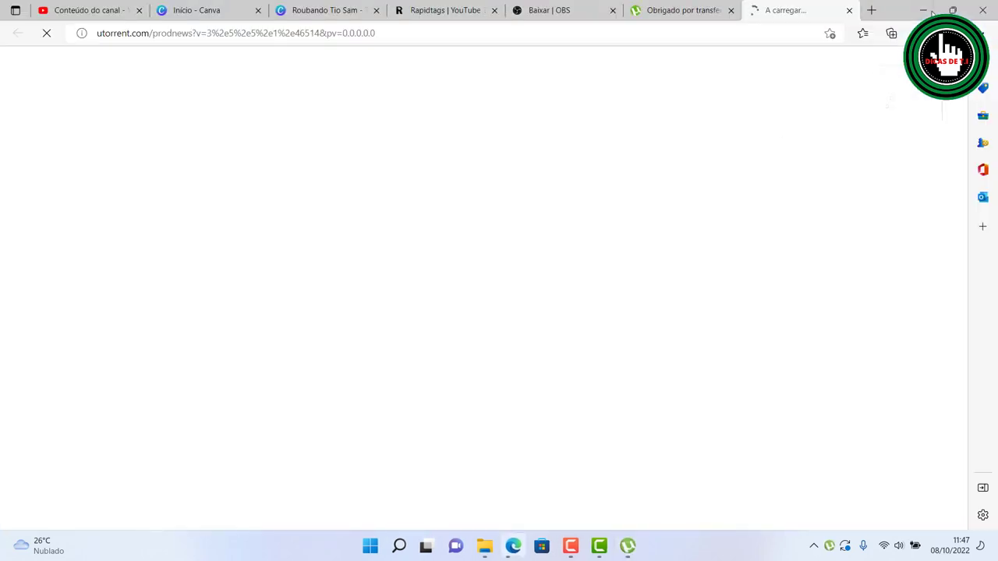
pyautogui.click(931, 11)
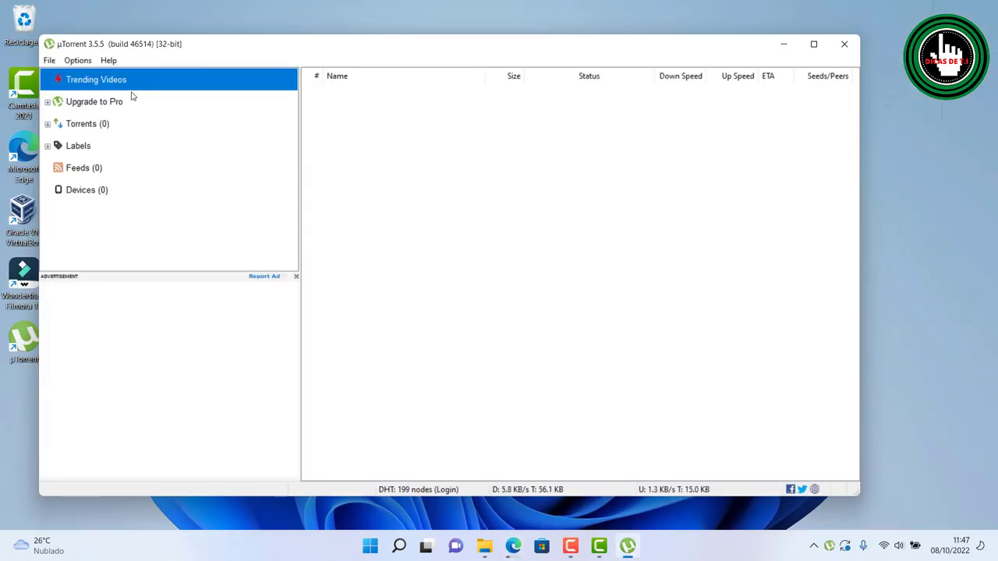
pyautogui.click(95, 127)
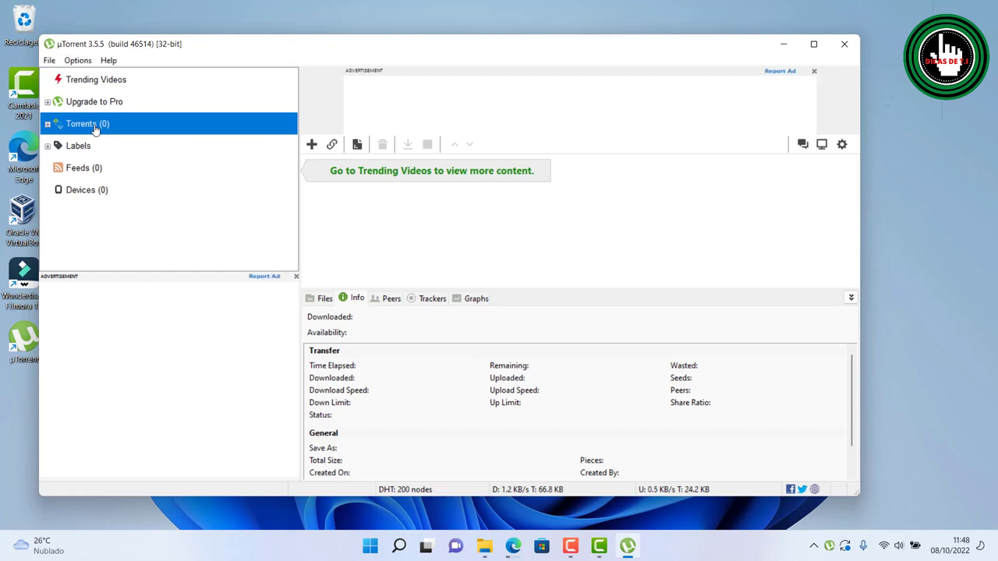
pyautogui.click(571, 548)
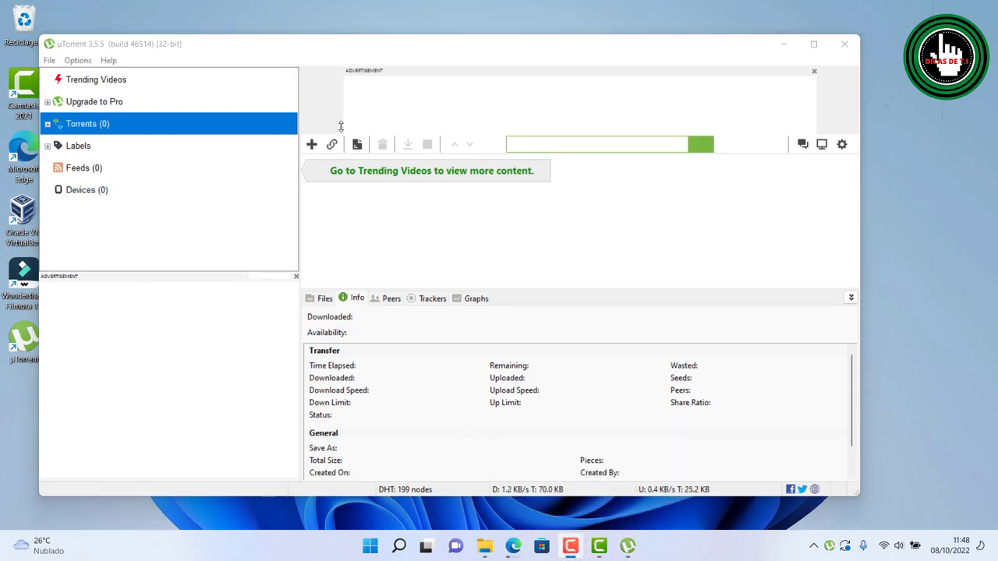